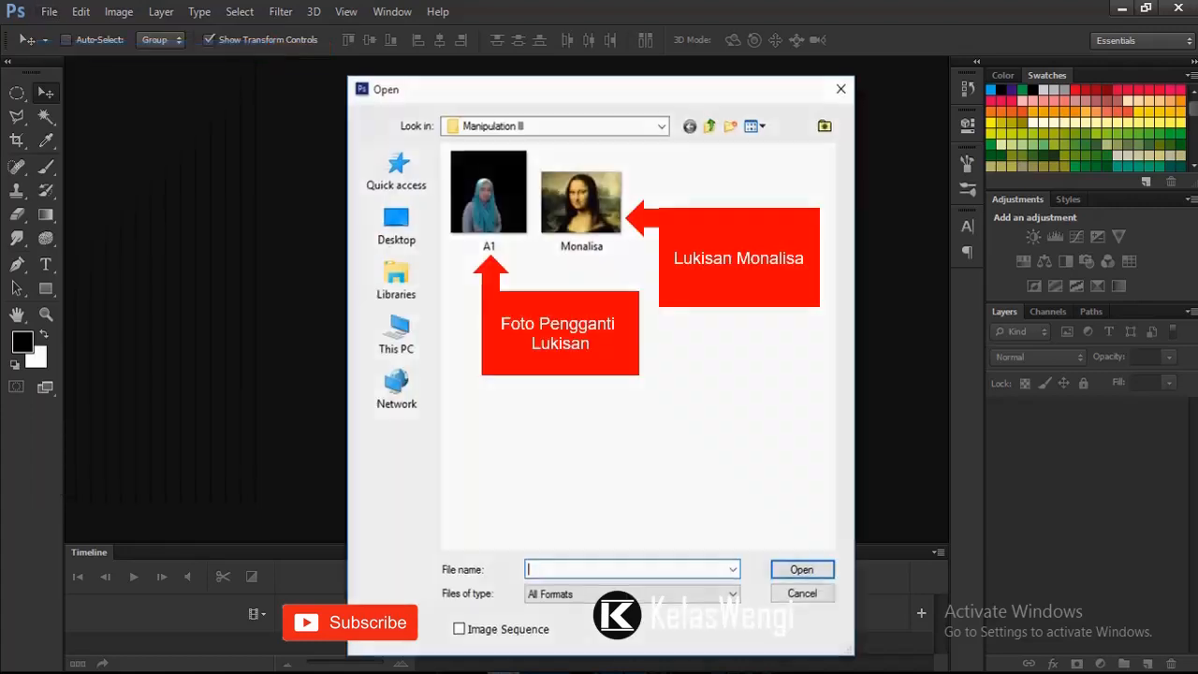
Step: Open the images A1.png and Monalisa.jpg from the Manipulation III folder together
{"action": "left_click", "coordinate": [488, 198]}
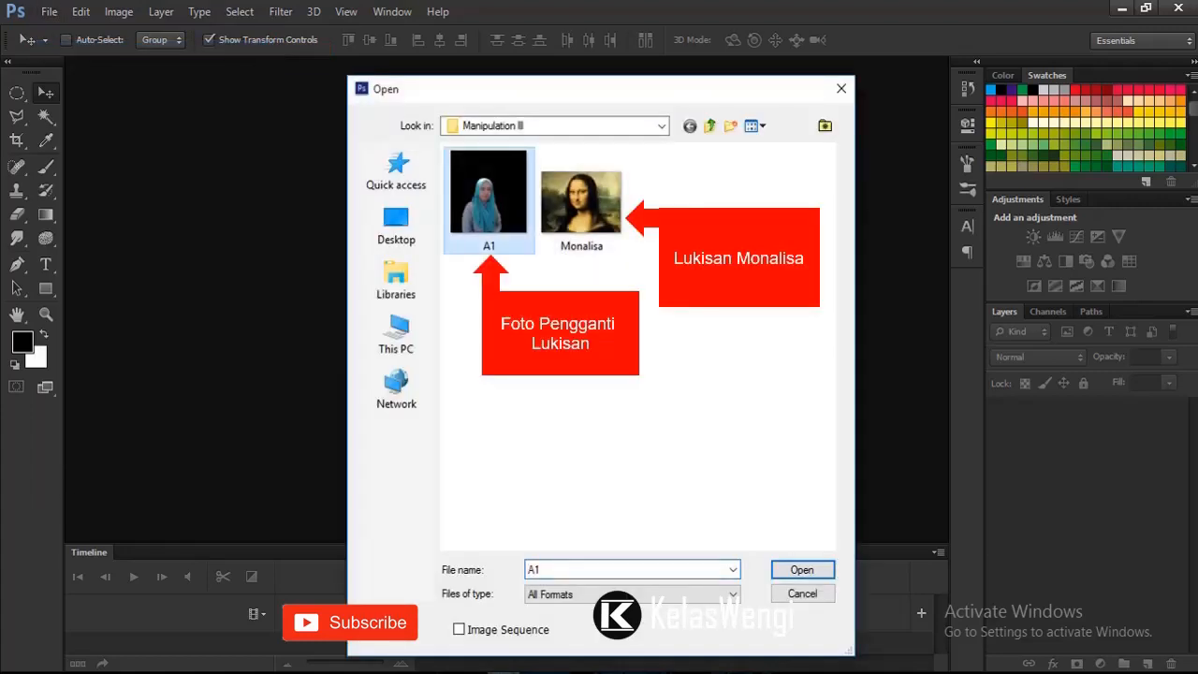
{"action": "left_click", "coordinate": [590, 207], "text": "ctrl"}
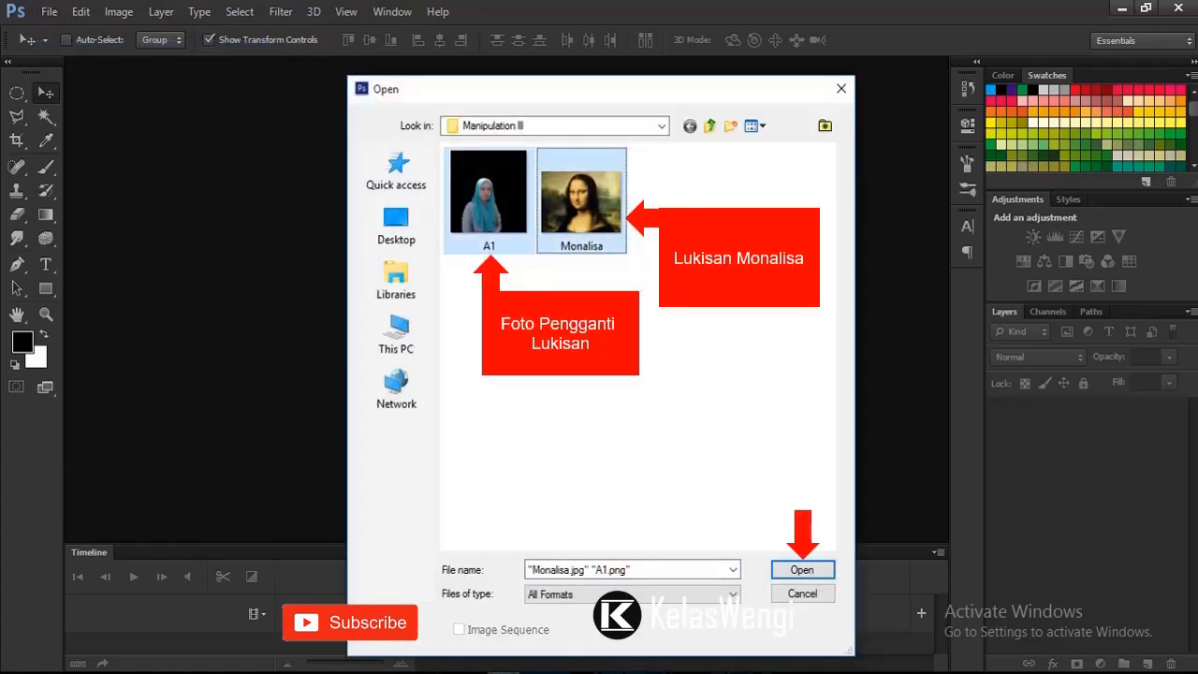
{"action": "left_click", "coordinate": [802, 569]}
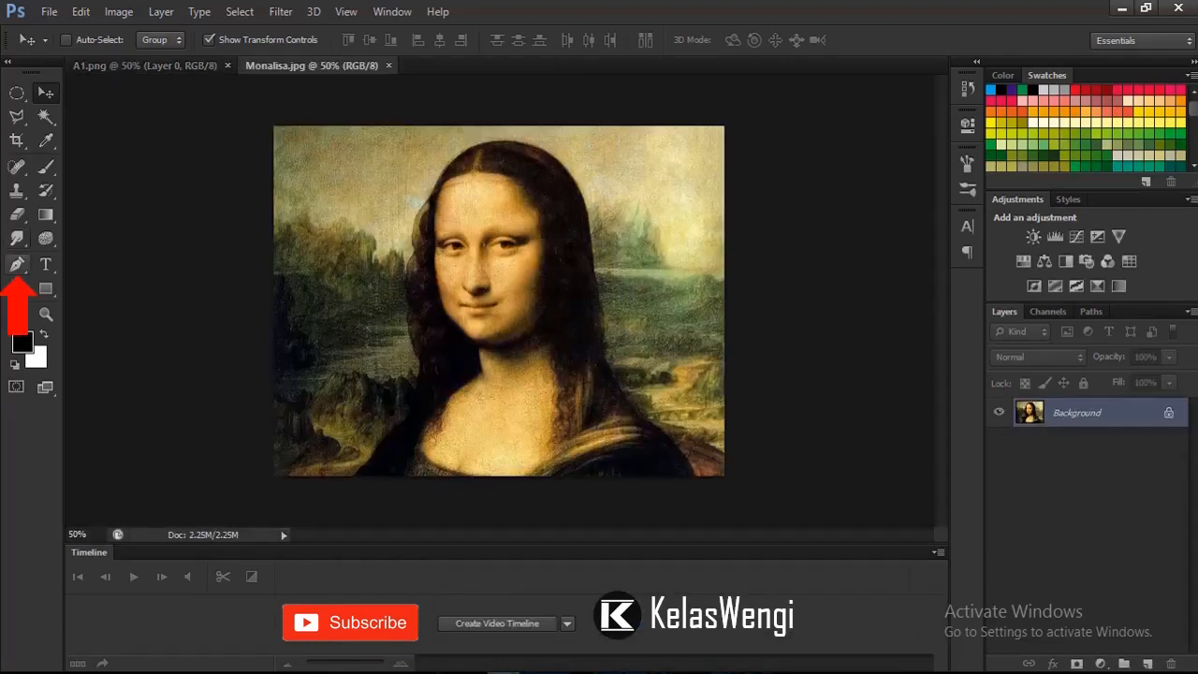
Step: Trace a closed Pen tool path around the Mona Lisa figure, from the lower-left shoulder over the head to the lower-right edge
{"action": "key", "text": "p"}
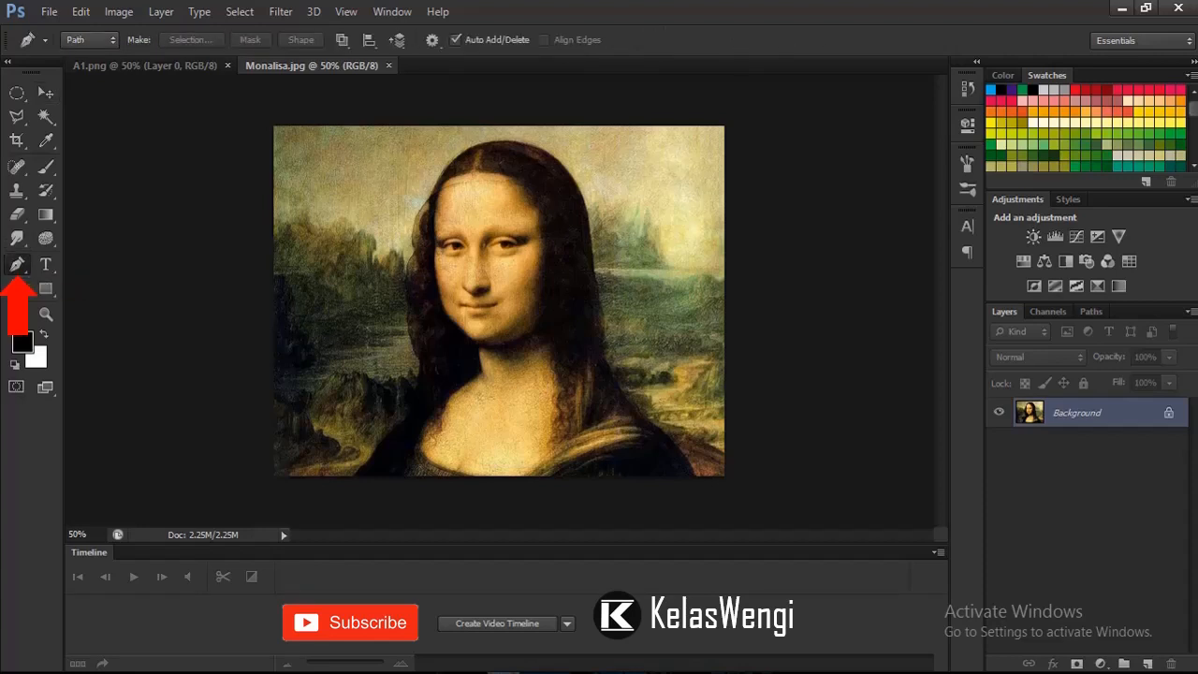
{"action": "left_click", "coordinate": [343, 488]}
{"action": "left_click_drag", "start_coordinate": [344, 487], "coordinate": [358, 448]}
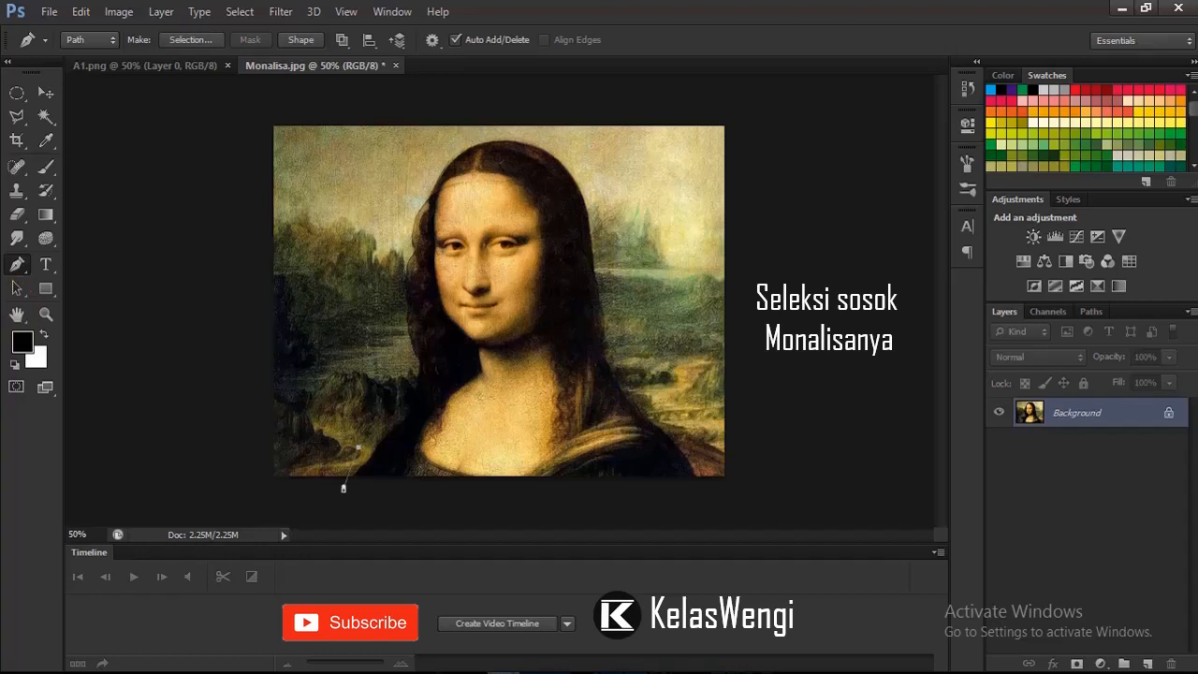
{"action": "left_click", "coordinate": [385, 420]}
{"action": "left_click", "coordinate": [411, 393]}
{"action": "left_click", "coordinate": [394, 273]}
{"action": "left_click", "coordinate": [404, 224]}
{"action": "left_click", "coordinate": [588, 193]}
{"action": "left_click", "coordinate": [598, 242]}
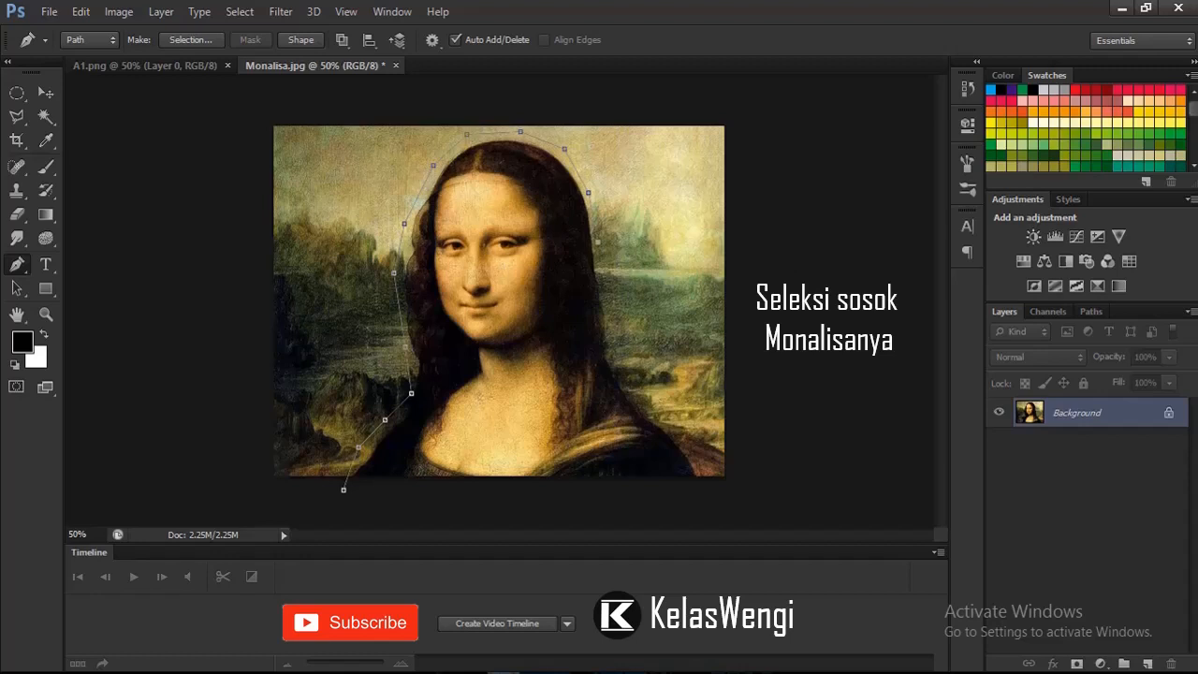
{"action": "left_click", "coordinate": [607, 295]}
{"action": "left_click", "coordinate": [618, 347]}
{"action": "left_click", "coordinate": [644, 397]}
{"action": "left_click", "coordinate": [701, 480]}
{"action": "left_click", "coordinate": [343, 490]}
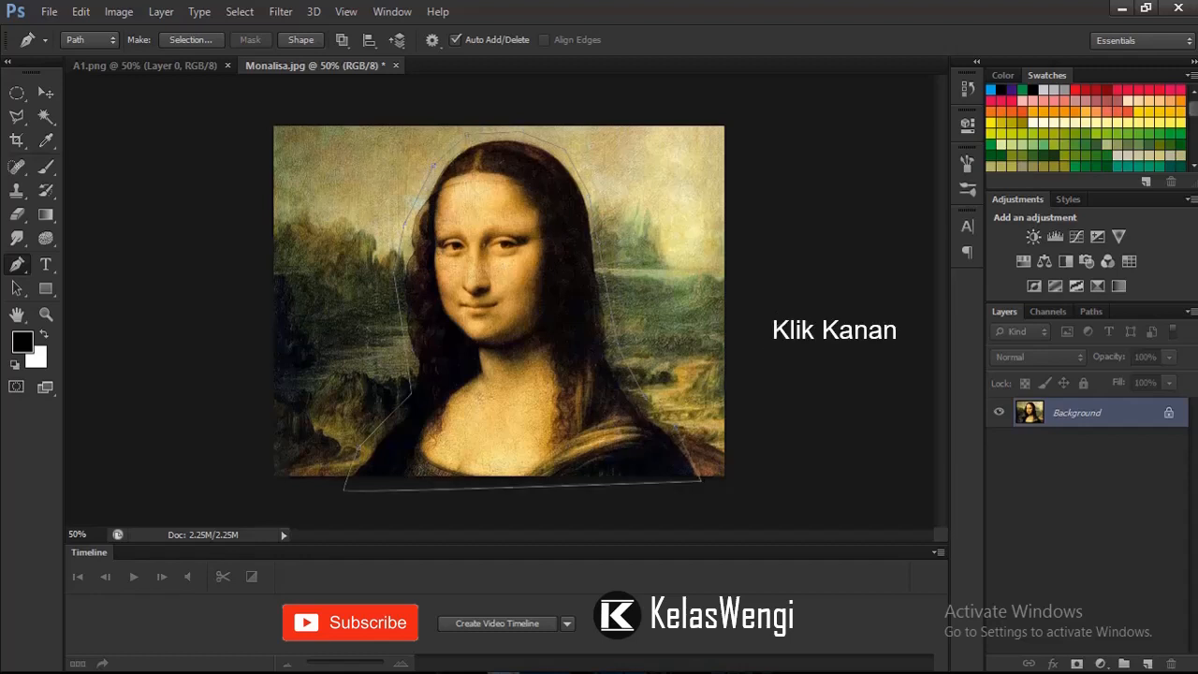
Step: Convert the path around the figure into a new anti-aliased selection with a feather radius of 0 pixels
{"action": "right_click", "coordinate": [532, 255]}
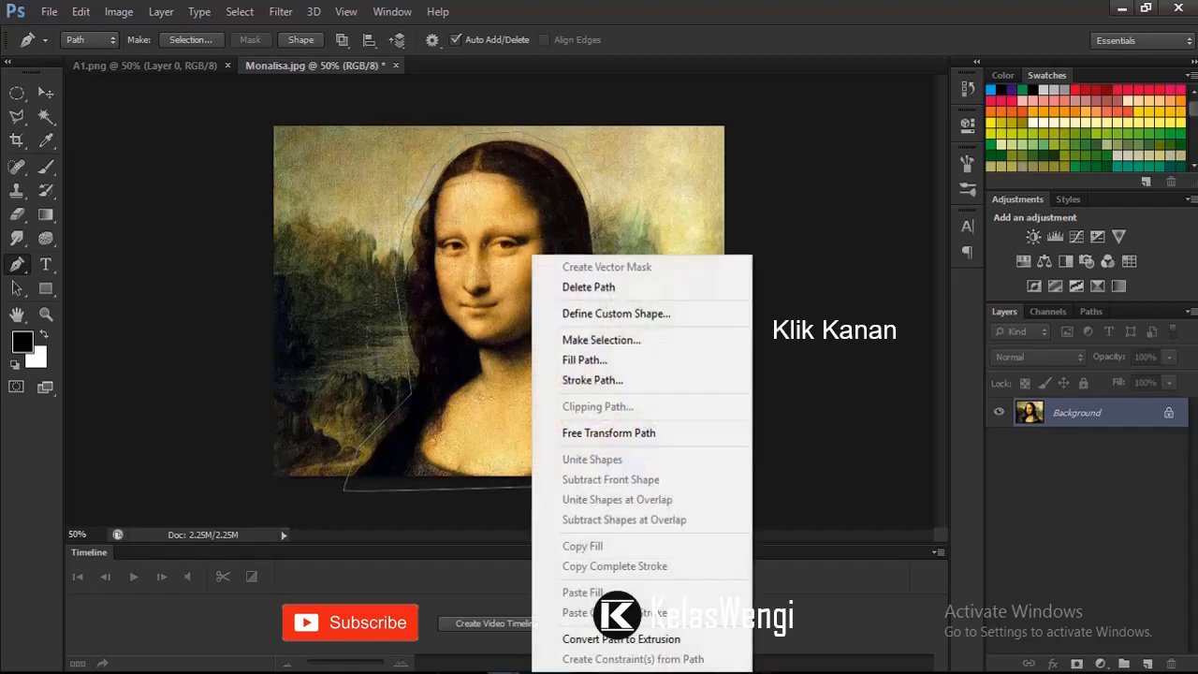
{"action": "left_click", "coordinate": [600, 340]}
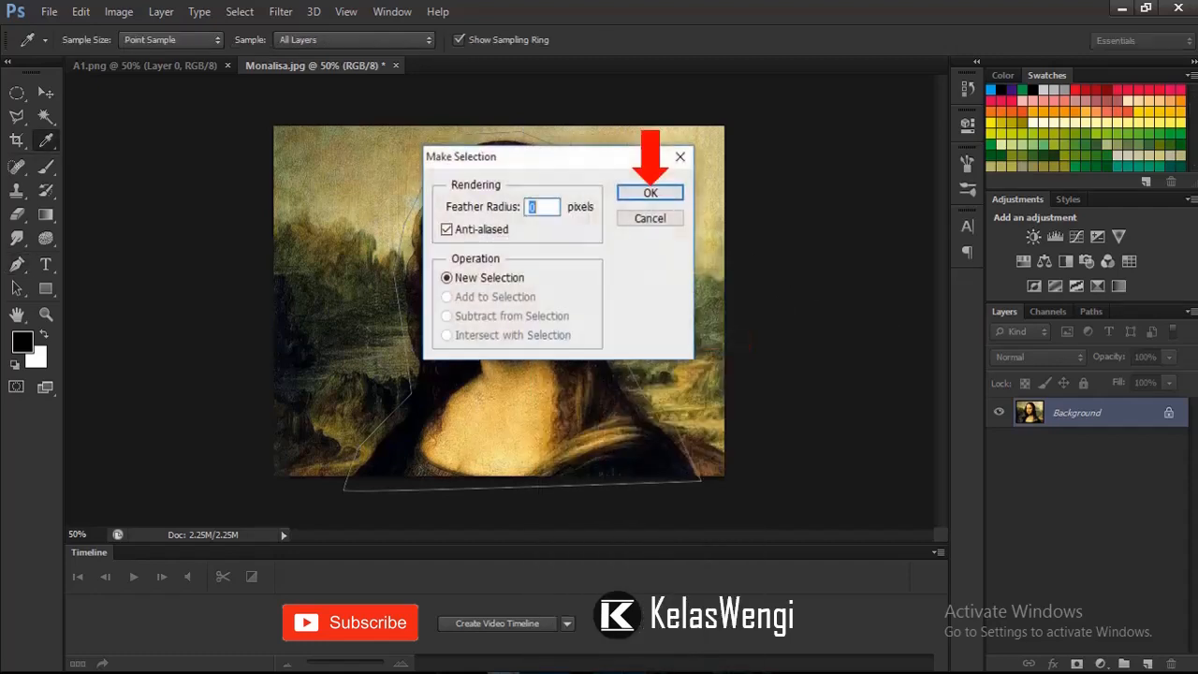
{"action": "key", "text": "Return"}
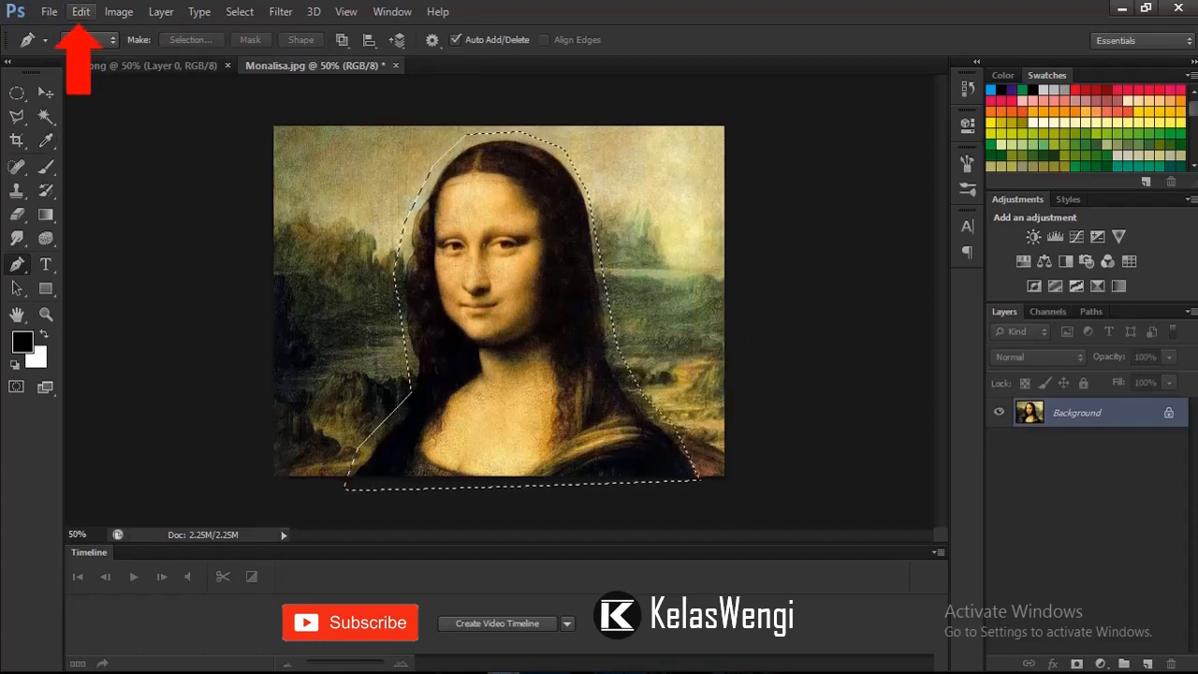
Step: Fill the selected figure using Content-Aware contents in Normal mode at 100% opacity, and deselect
{"action": "left_click", "coordinate": [81, 12]}
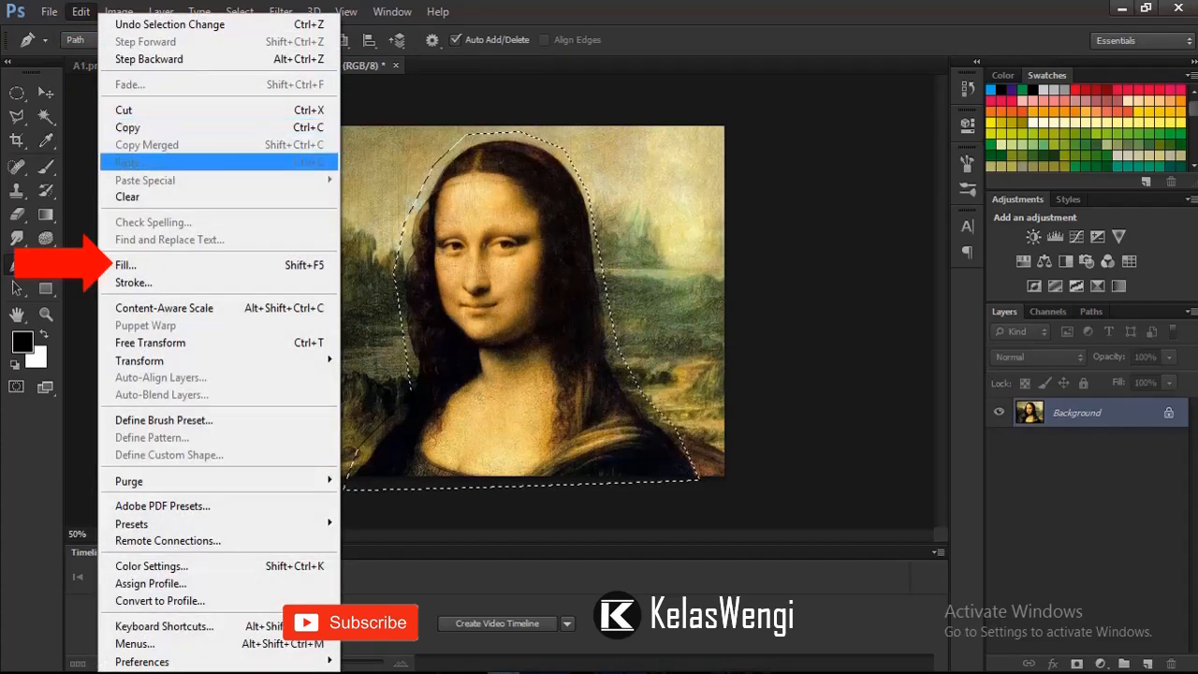
{"action": "left_click", "coordinate": [125, 265]}
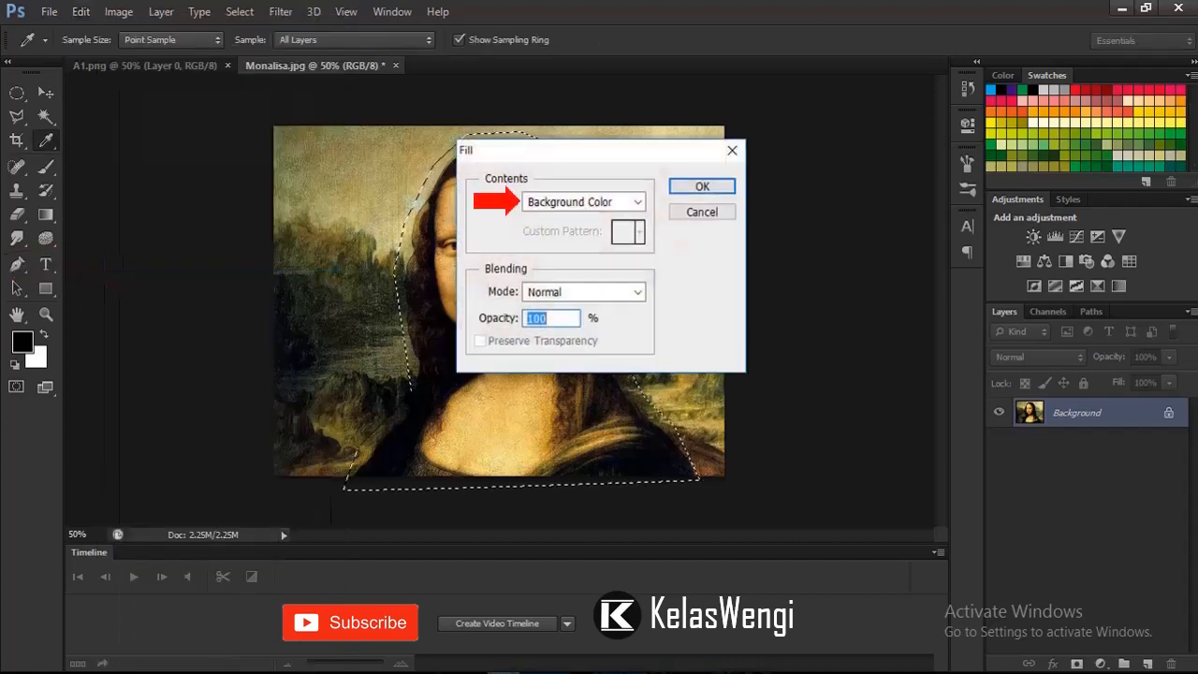
{"action": "left_click", "coordinate": [583, 201]}
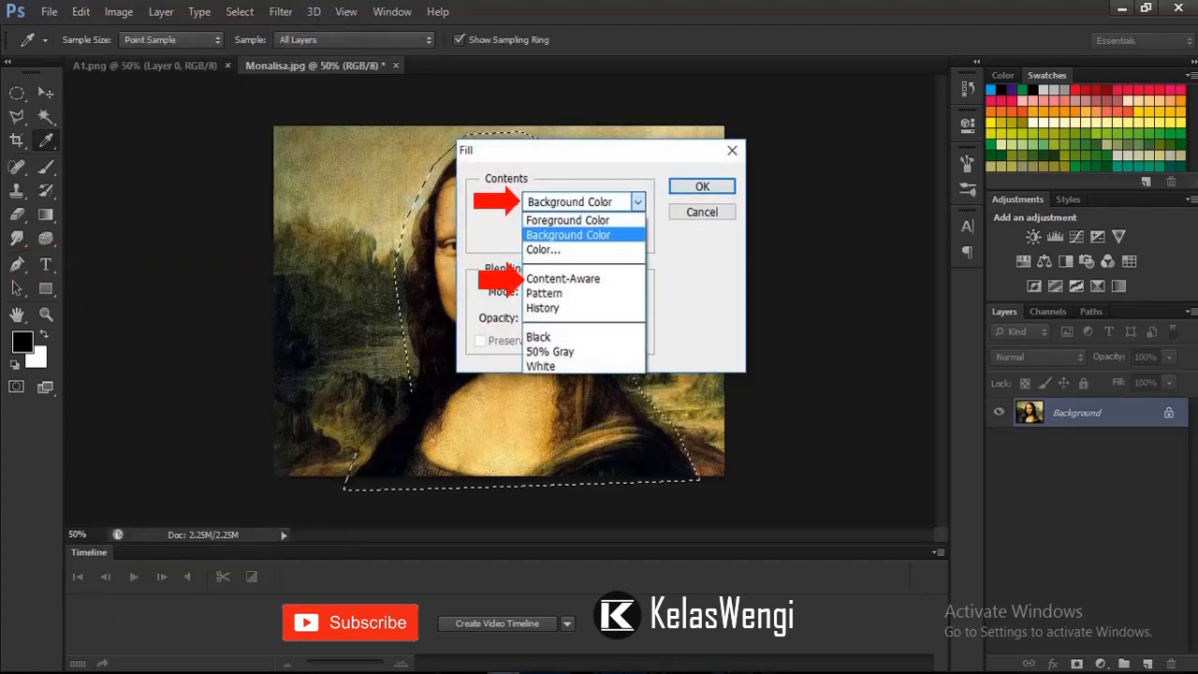
{"action": "left_click", "coordinate": [563, 279]}
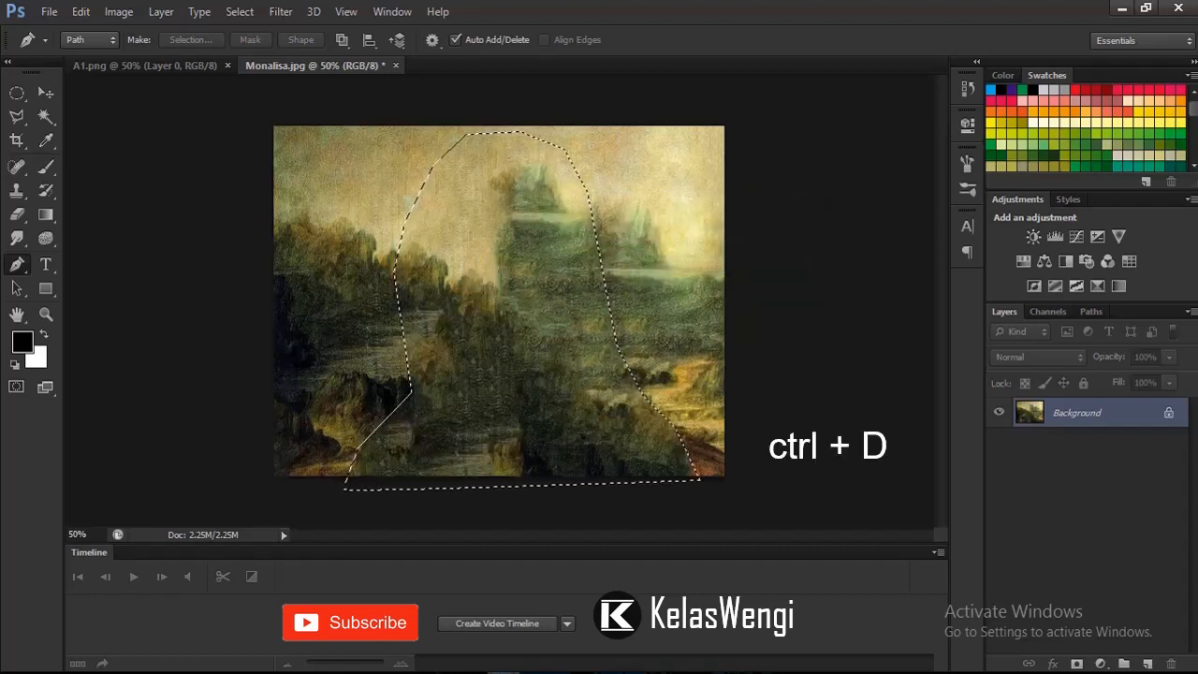
{"action": "key", "text": "ctrl+d"}
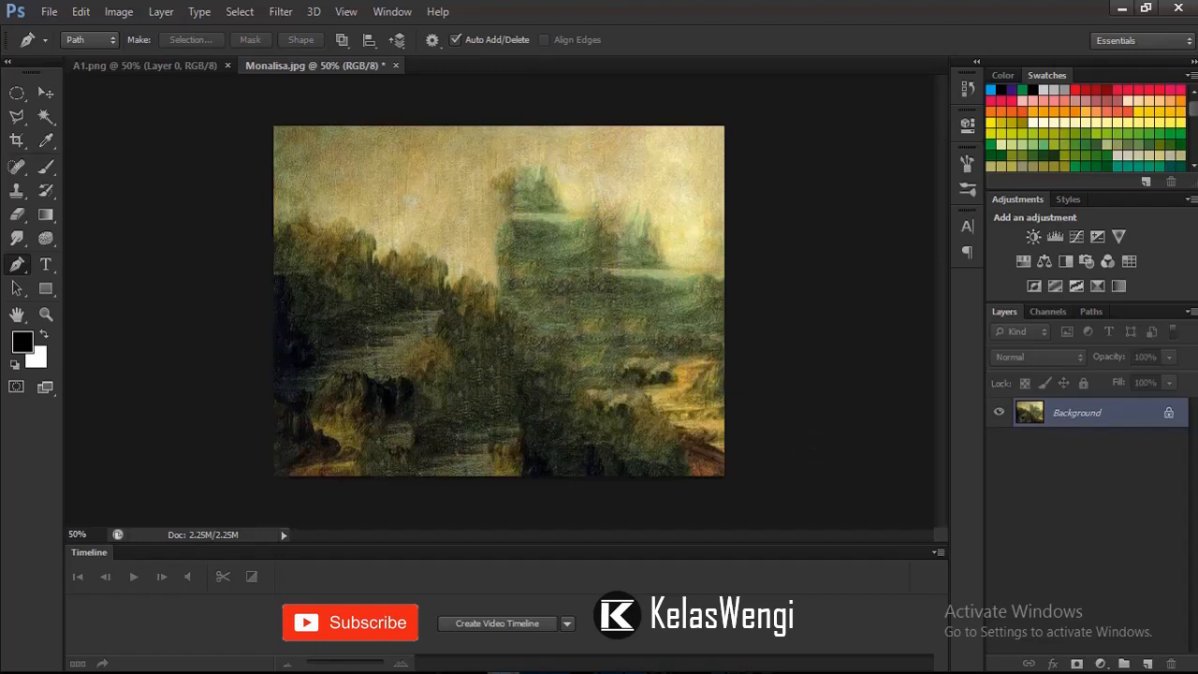
Step: Clone sky over the upper part of the stray tower-like patch using the Clone Stamp tool with a 78 px brush
{"action": "right_click", "coordinate": [17, 191]}
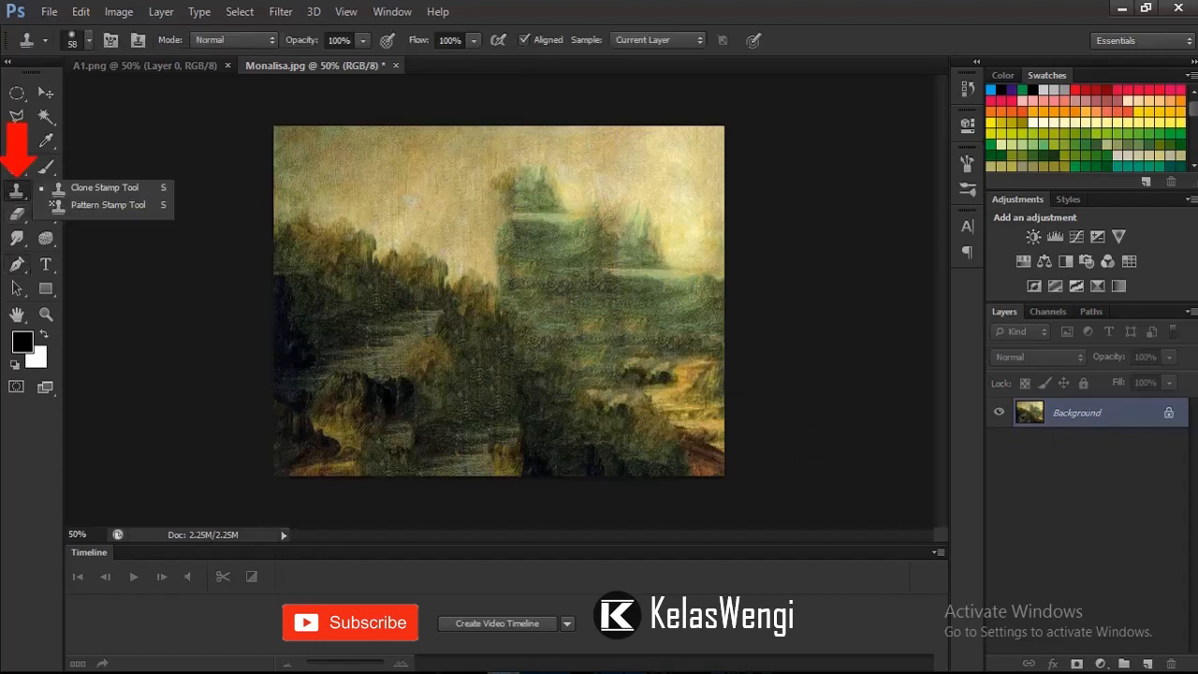
{"action": "left_click", "coordinate": [105, 188]}
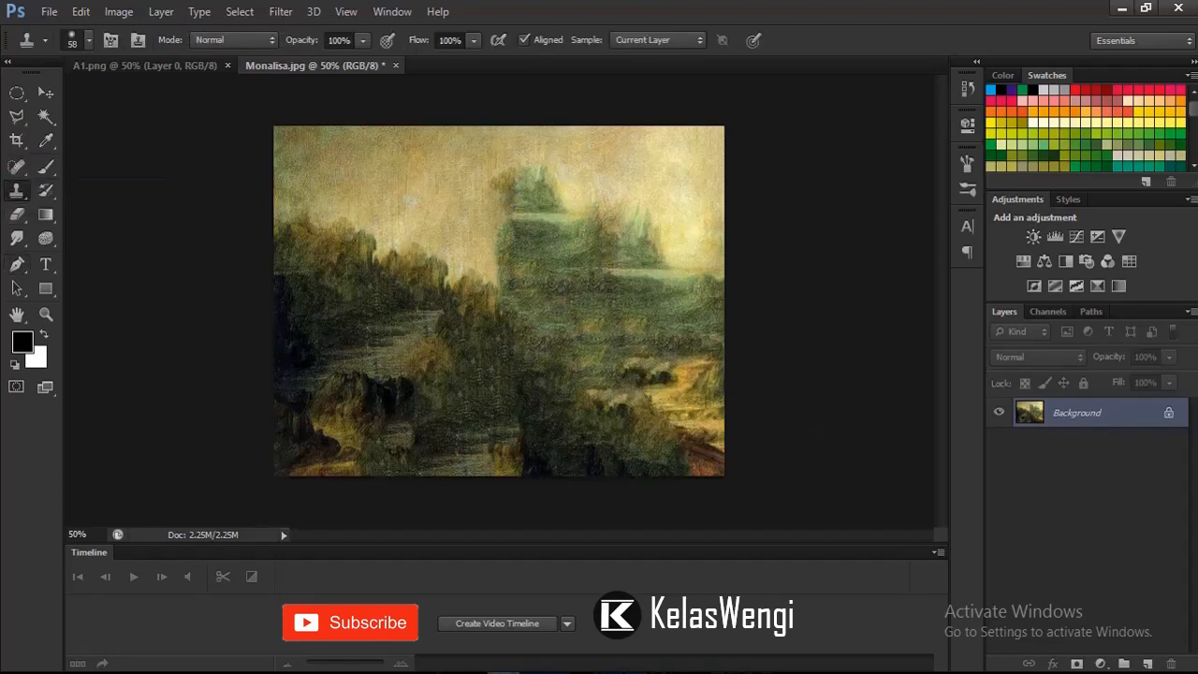
{"action": "right_click", "coordinate": [442, 190]}
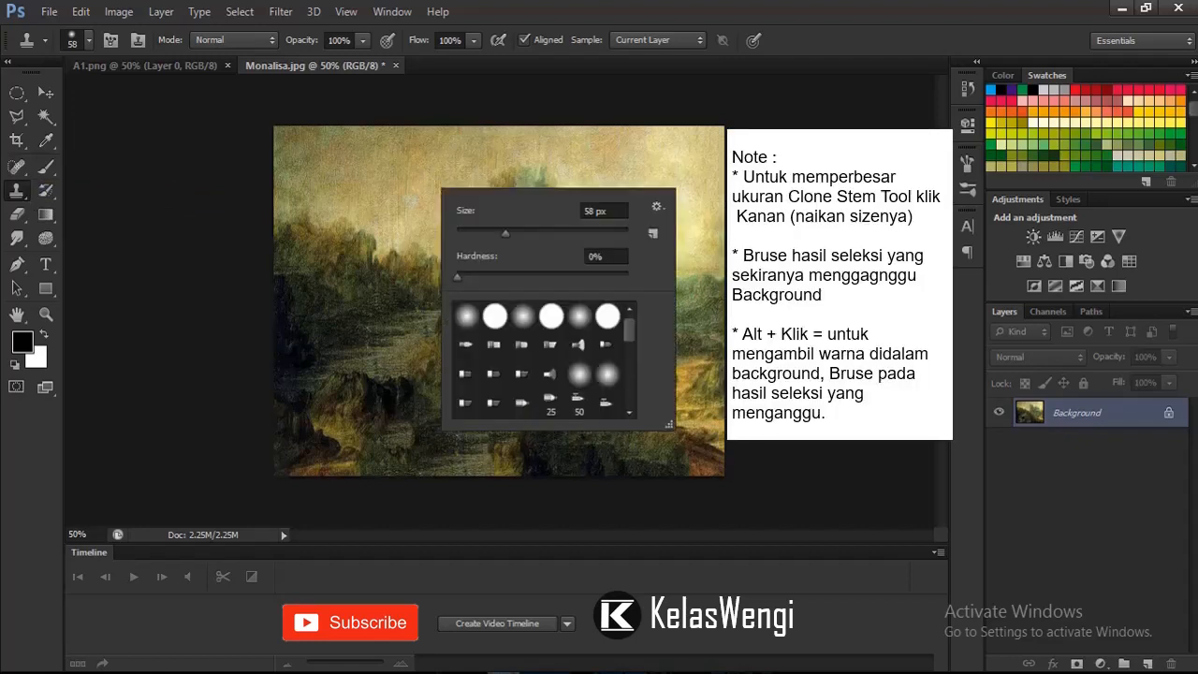
{"action": "left_click_drag", "start_coordinate": [505, 233], "coordinate": [522, 233]}
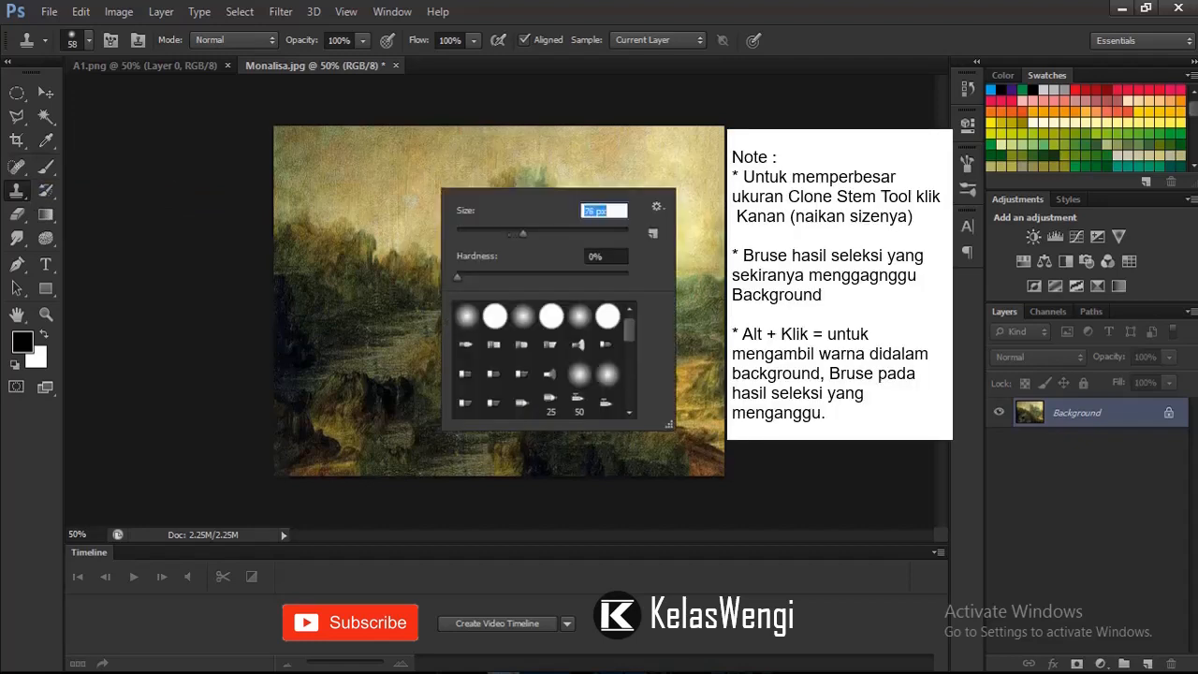
{"action": "key", "text": "Return"}
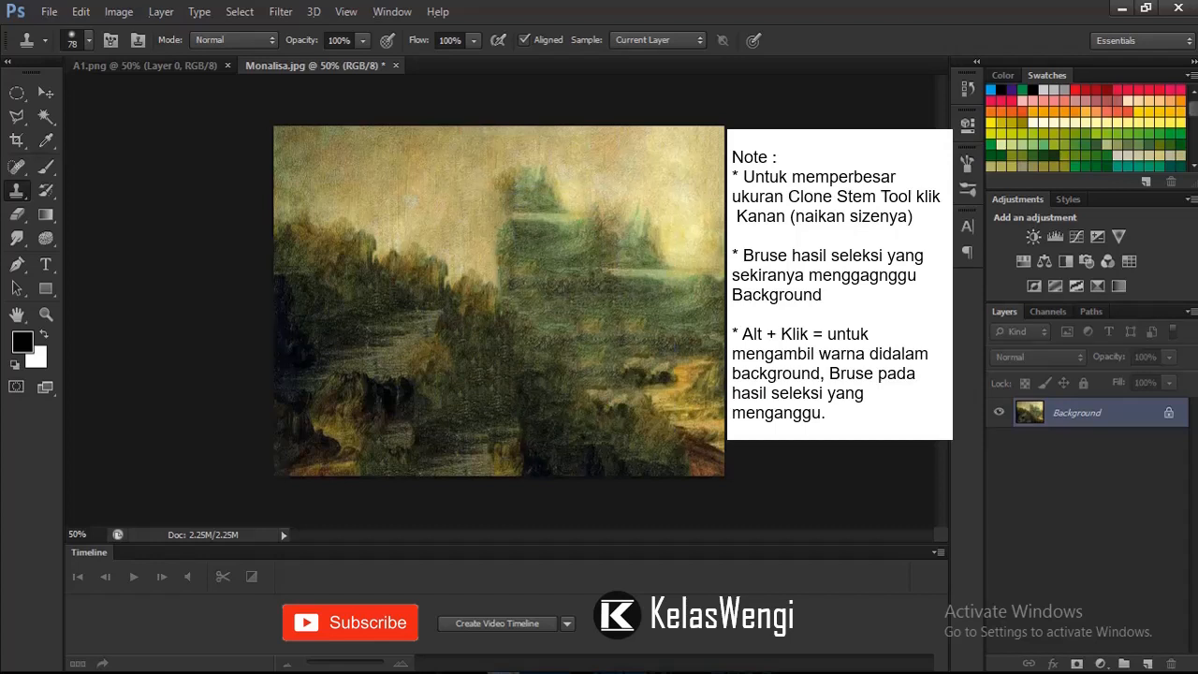
{"action": "left_click_drag", "start_coordinate": [508, 184], "coordinate": [559, 184]}
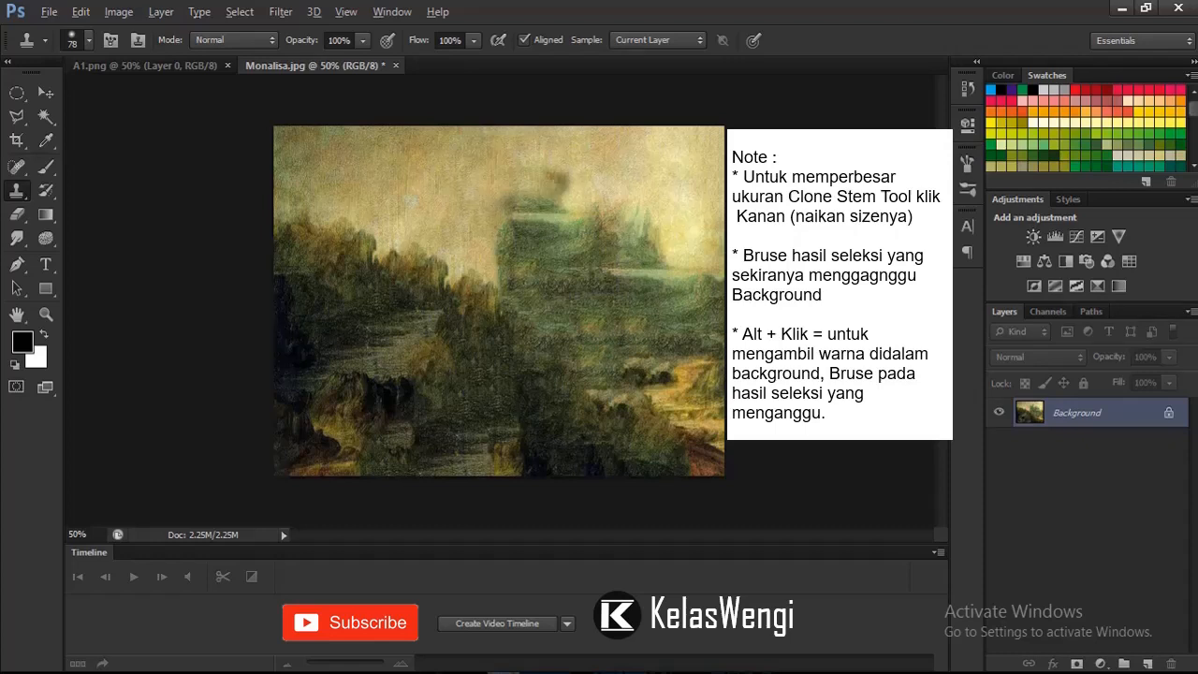
{"action": "left_click_drag", "start_coordinate": [493, 211], "coordinate": [561, 205]}
{"action": "left_click", "coordinate": [559, 184]}
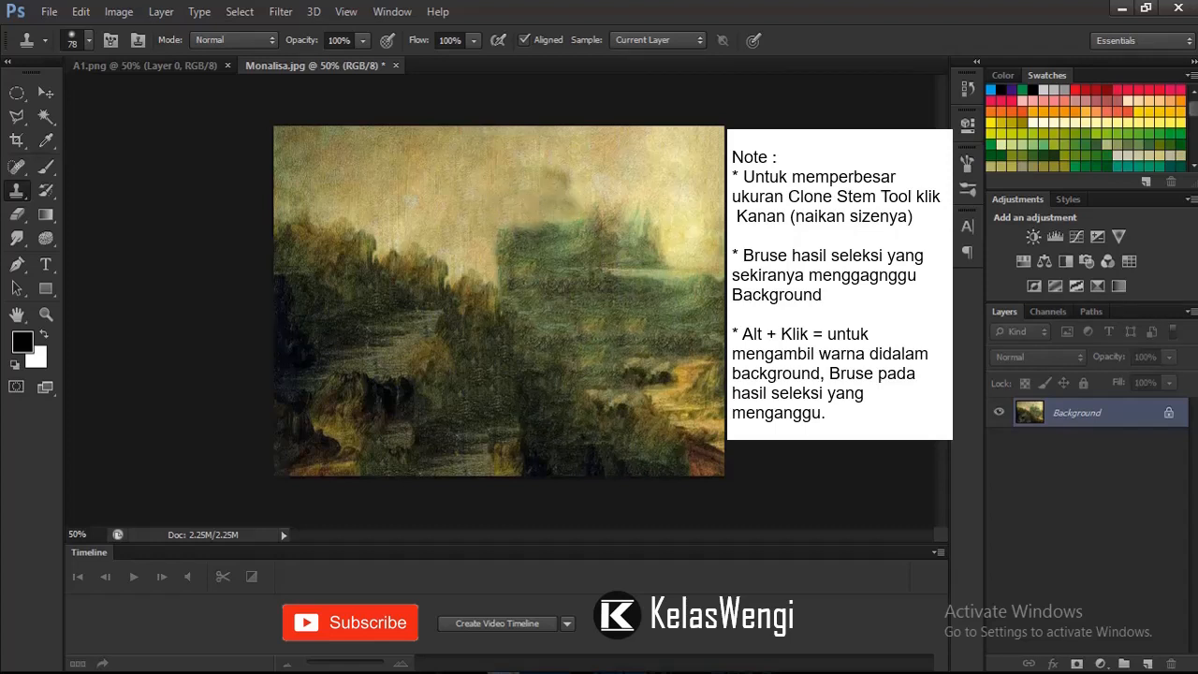
{"action": "left_click", "coordinate": [568, 185]}
Step: Clone sky over the remaining blocky patch beside the distant peaks, and retouch the small spot in the left sky
{"action": "mouse_move", "coordinate": [554, 229]}
{"action": "left_mouse_down"}
{"action": "mouse_move", "coordinate": [519, 271]}
{"action": "mouse_move", "coordinate": [522, 229]}
{"action": "left_mouse_up"}
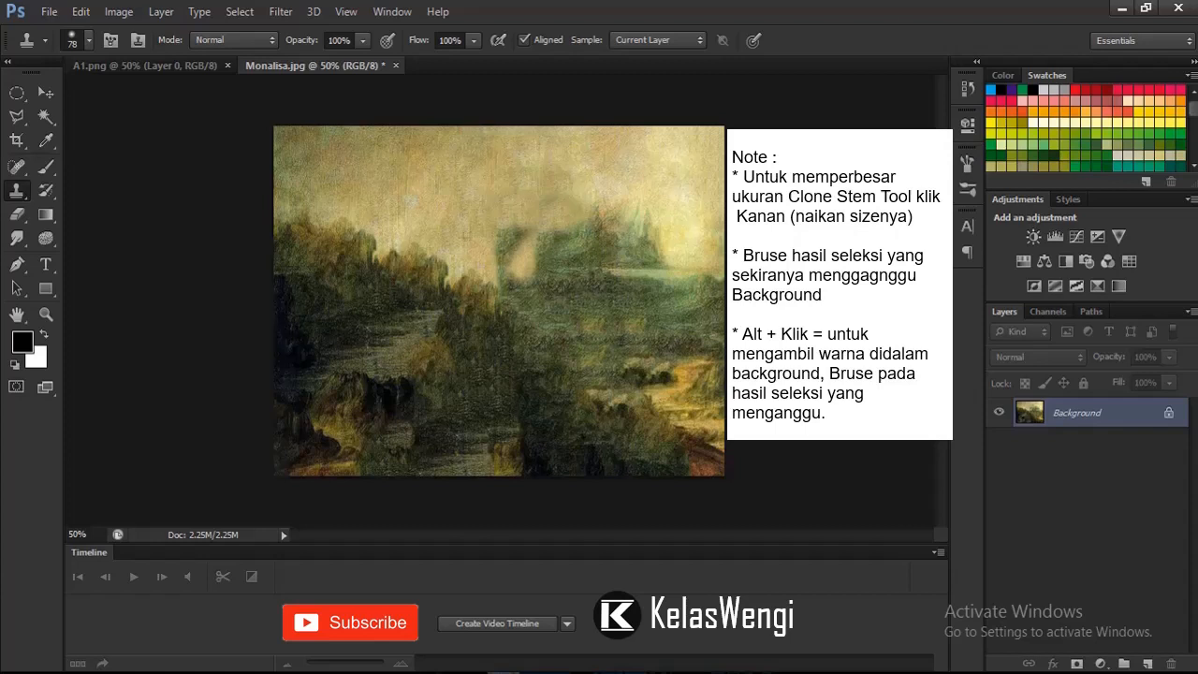
{"action": "left_click", "coordinate": [511, 242]}
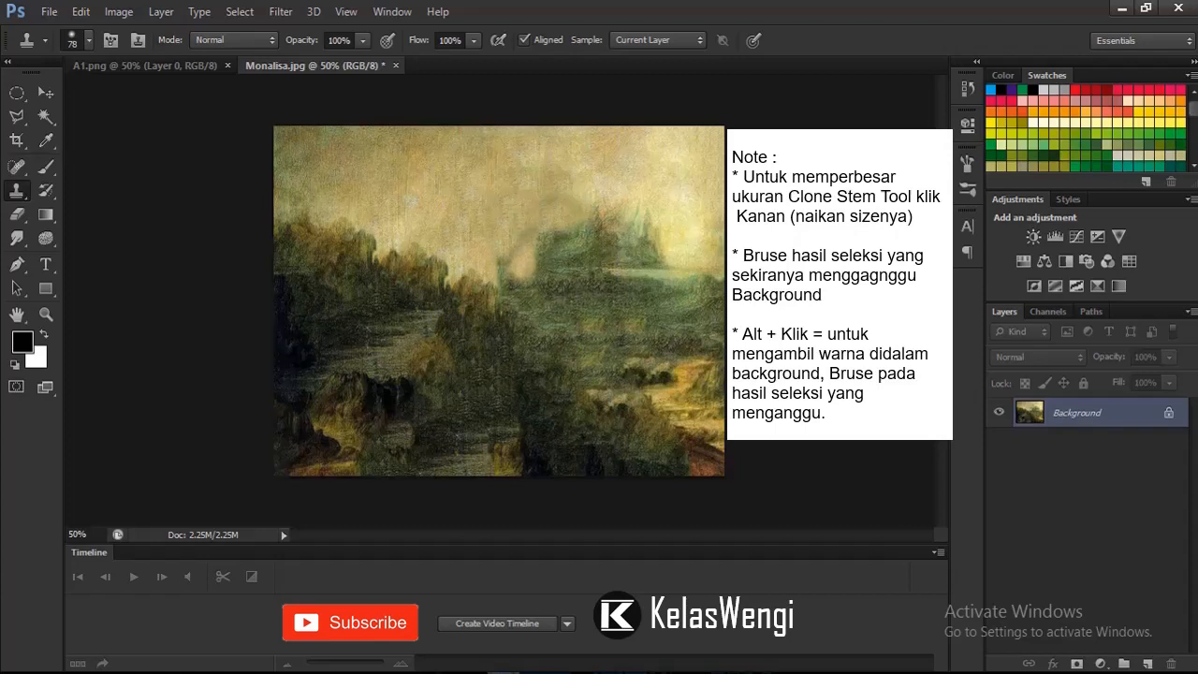
{"action": "mouse_move", "coordinate": [514, 245]}
{"action": "left_mouse_down"}
{"action": "mouse_move", "coordinate": [511, 262]}
{"action": "mouse_move", "coordinate": [557, 243]}
{"action": "mouse_move", "coordinate": [539, 268]}
{"action": "mouse_move", "coordinate": [516, 268]}
{"action": "left_mouse_up"}
{"action": "left_click", "coordinate": [507, 269]}
{"action": "left_click", "coordinate": [587, 213]}
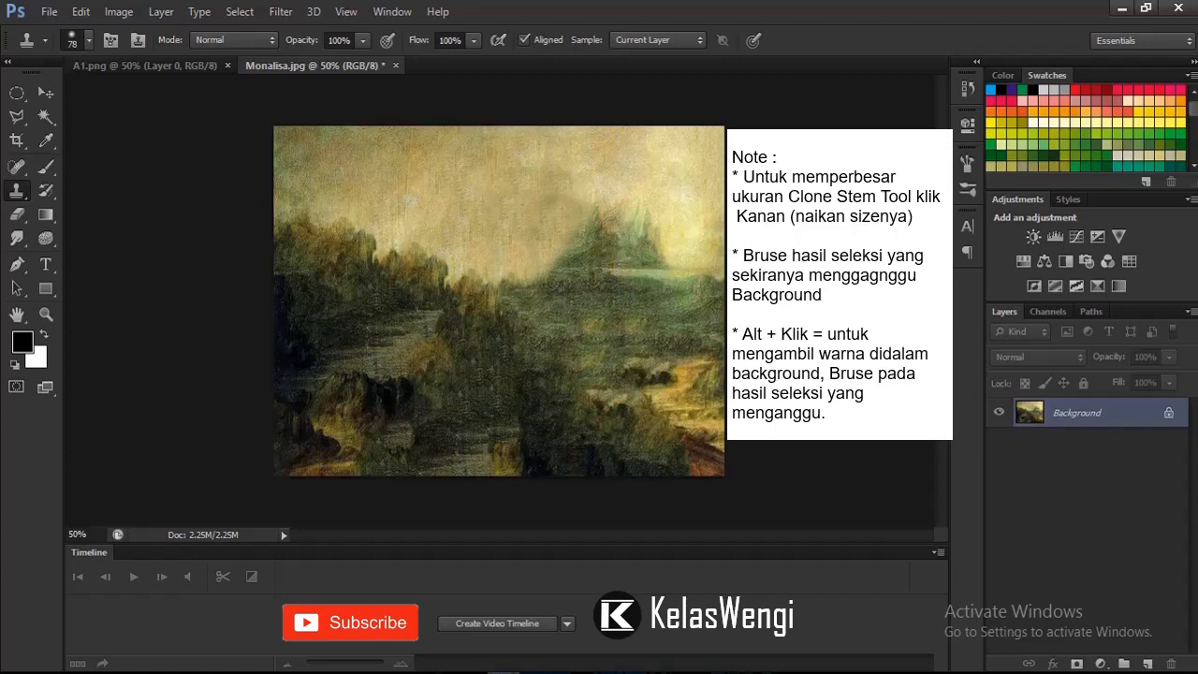
{"action": "left_click_drag", "start_coordinate": [579, 204], "coordinate": [588, 186]}
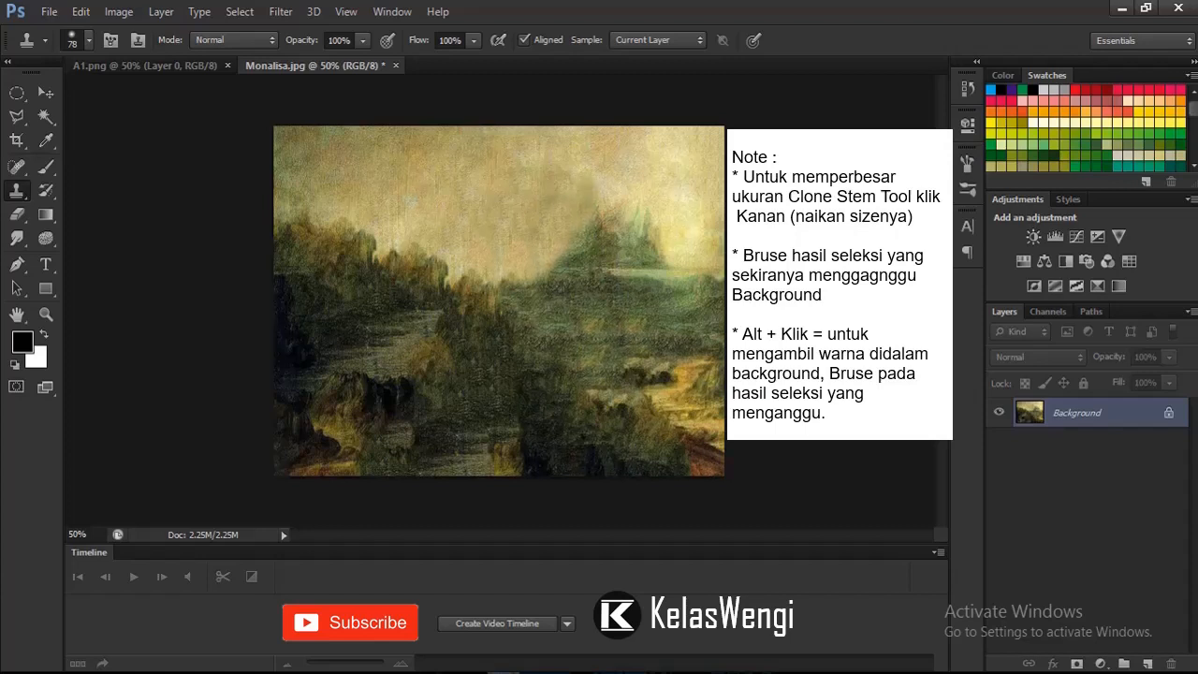
{"action": "left_click", "coordinate": [409, 202]}
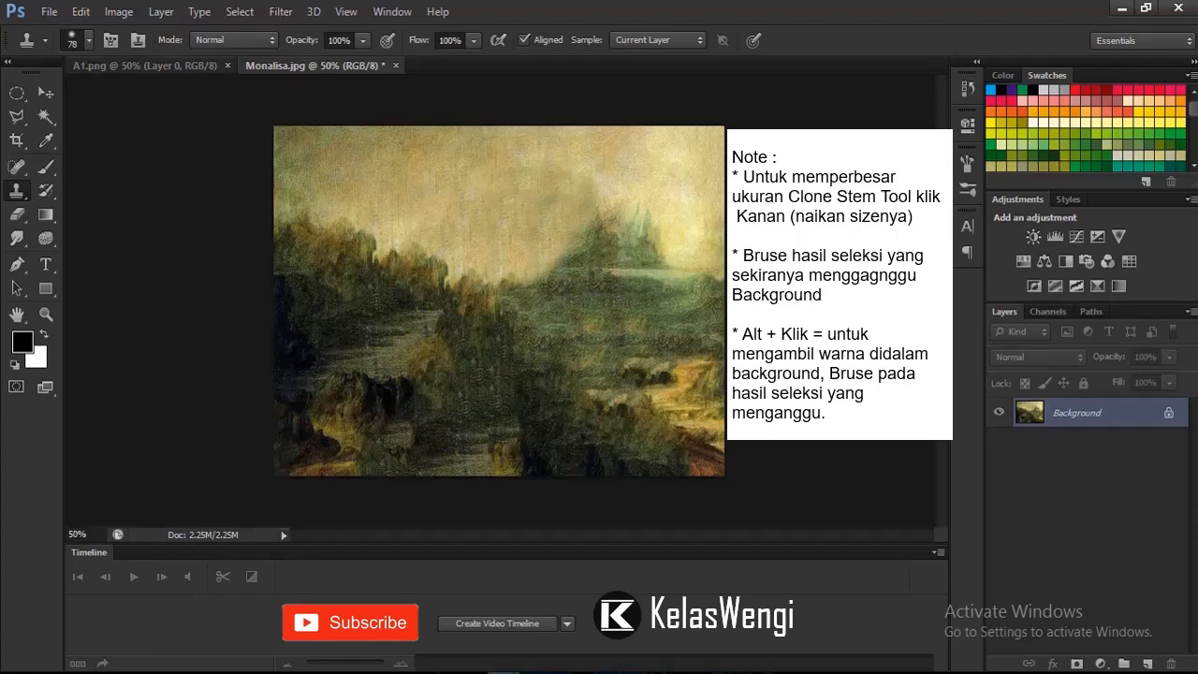
Step: Bring the cut-out woman from A1.png into the Monalisa.jpg document with the Move tool, resting at the painting's bottom edge
{"action": "left_click", "coordinate": [145, 65]}
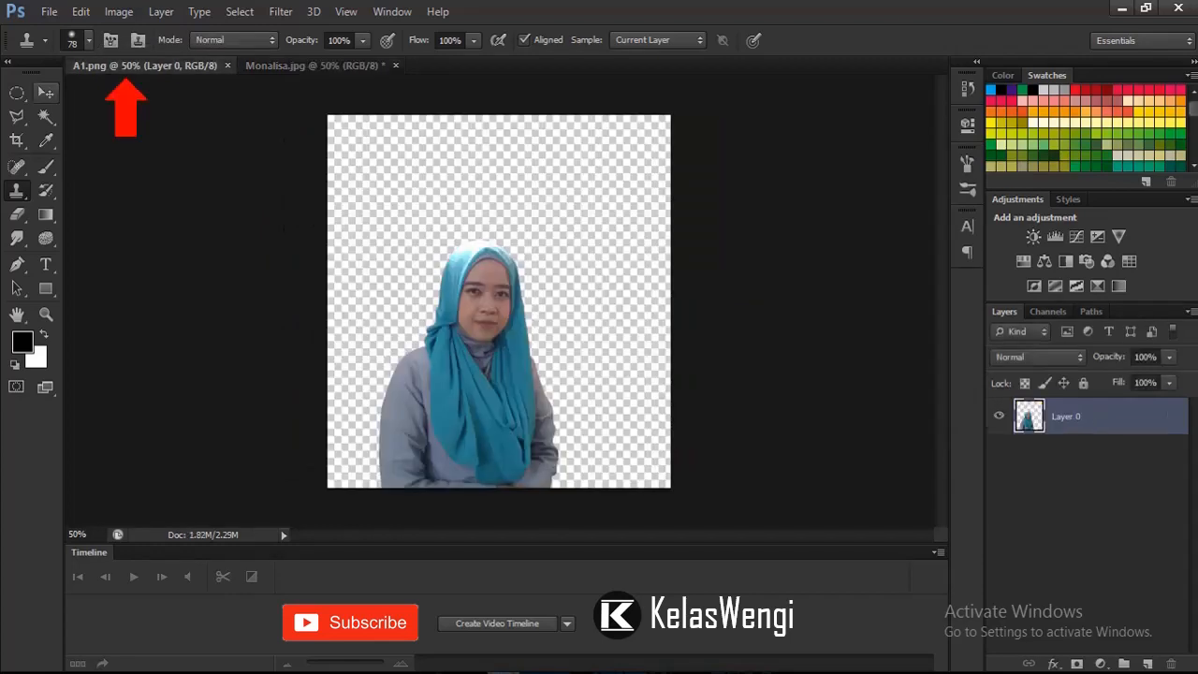
{"action": "left_click", "coordinate": [45, 93]}
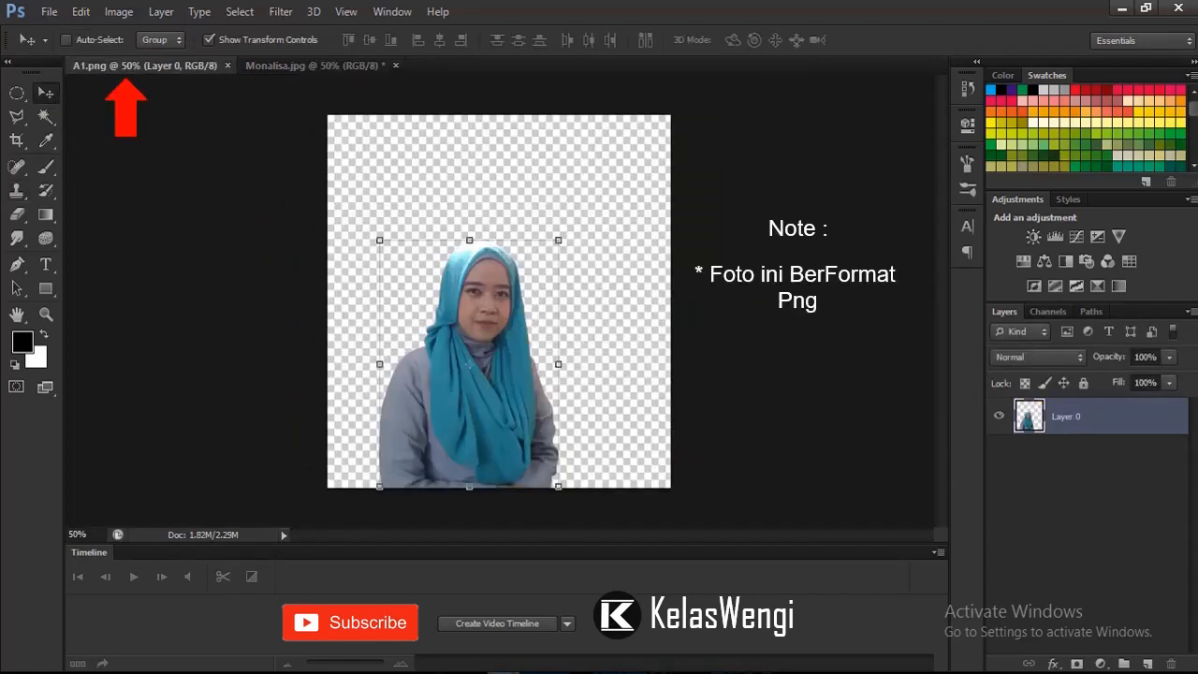
{"action": "mouse_move", "coordinate": [554, 360]}
{"action": "left_mouse_down"}
{"action": "mouse_move", "coordinate": [472, 188]}
{"action": "mouse_move", "coordinate": [398, 100]}
{"action": "mouse_move", "coordinate": [402, 52]}
{"action": "mouse_move", "coordinate": [365, 65]}
{"action": "mouse_move", "coordinate": [450, 356]}
{"action": "mouse_move", "coordinate": [537, 350]}
{"action": "left_mouse_up"}
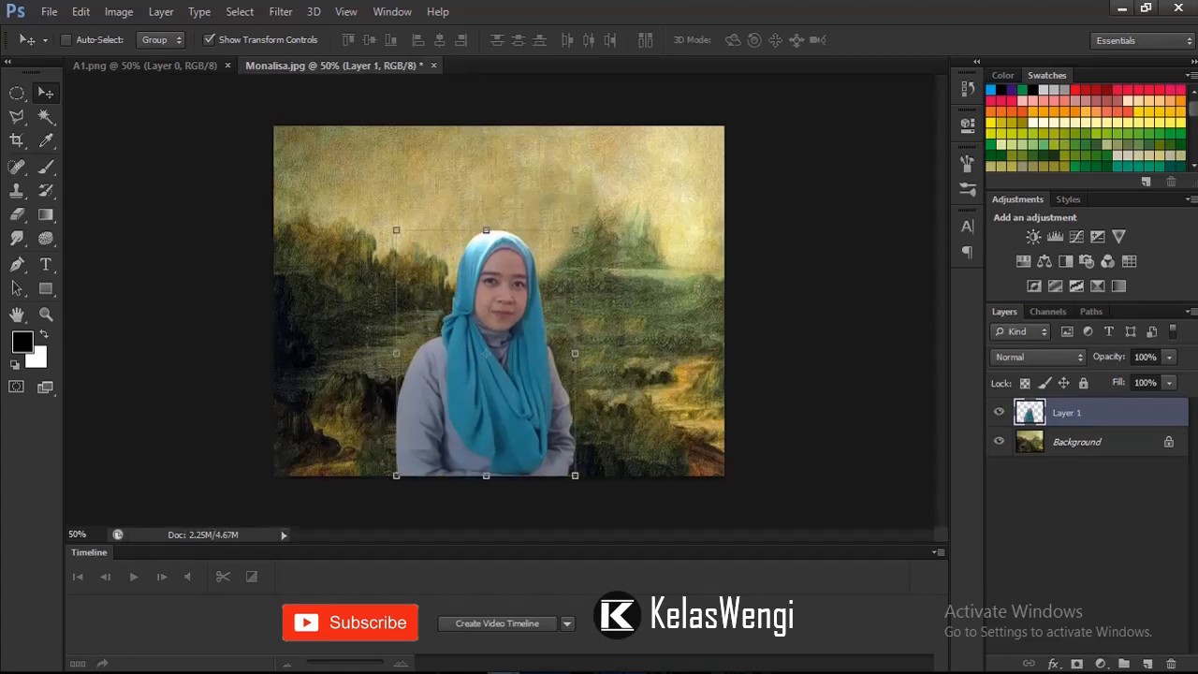
Step: Scale the woman's layer proportionally to about 141% so she fills the painting's height, and nudge her left toward the centre
{"action": "left_click_drag", "start_coordinate": [574, 230], "coordinate": [648, 127]}
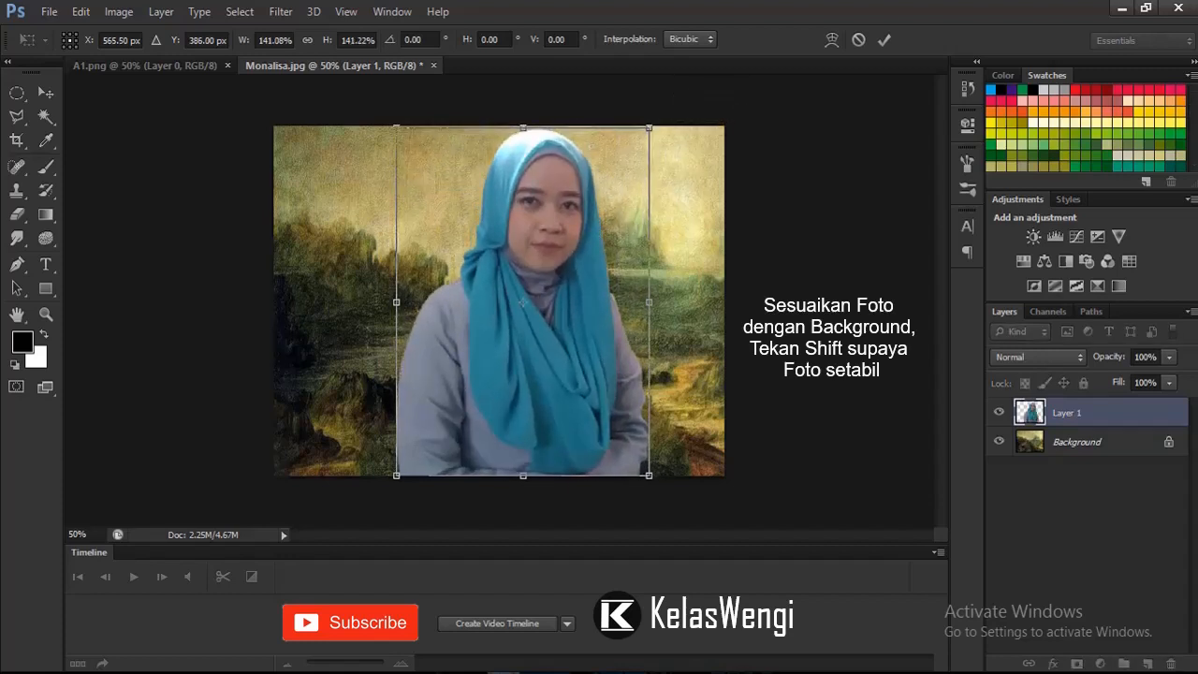
{"action": "left_click", "coordinate": [883, 39]}
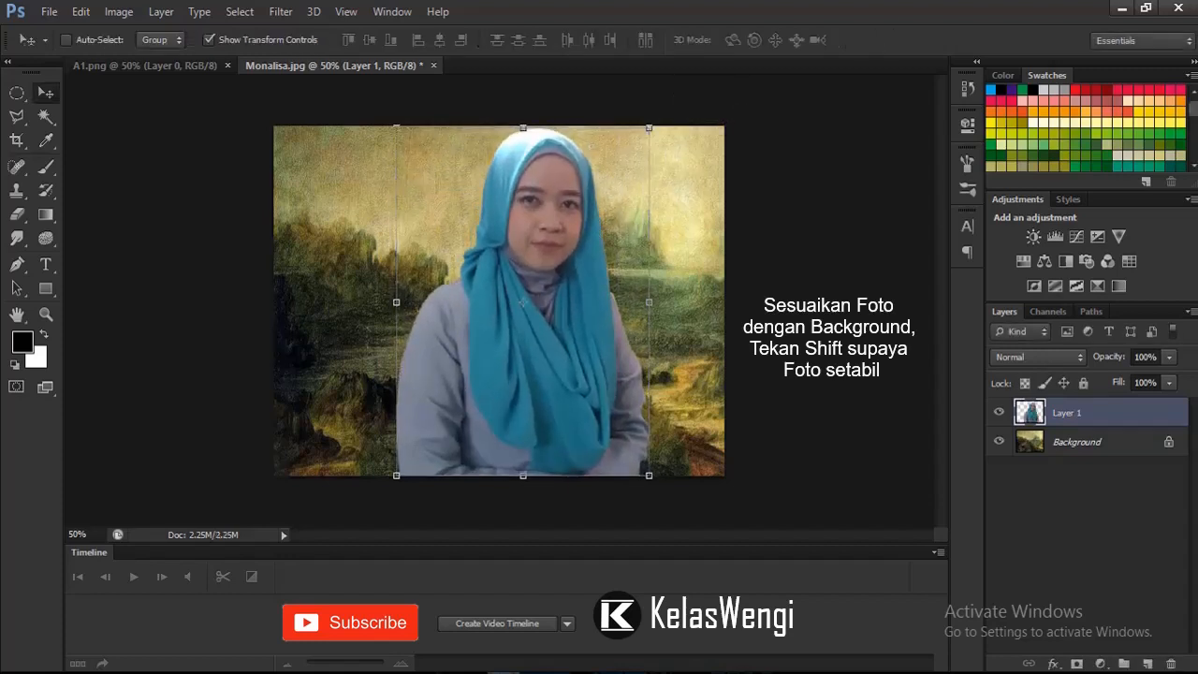
{"action": "key", "text": "Left"}
{"action": "key", "text": "Left"}
{"action": "key", "text": "Left"}
{"action": "key", "text": "Left"}
{"action": "key", "text": "Left"}
{"action": "key", "text": "Left"}
{"action": "key", "text": "Left"}
{"action": "key", "text": "Left"}
{"action": "key", "text": "Left"}
{"action": "key", "text": "Left"}
{"action": "key", "text": "Left"}
{"action": "key", "text": "Left"}
{"action": "key", "text": "Left"}
{"action": "key", "text": "Left"}
{"action": "key", "text": "Left"}
{"action": "key", "text": "Left"}
{"action": "key", "text": "Left"}
{"action": "key", "text": "Left"}
{"action": "key", "text": "Left"}
{"action": "key", "text": "Left"}
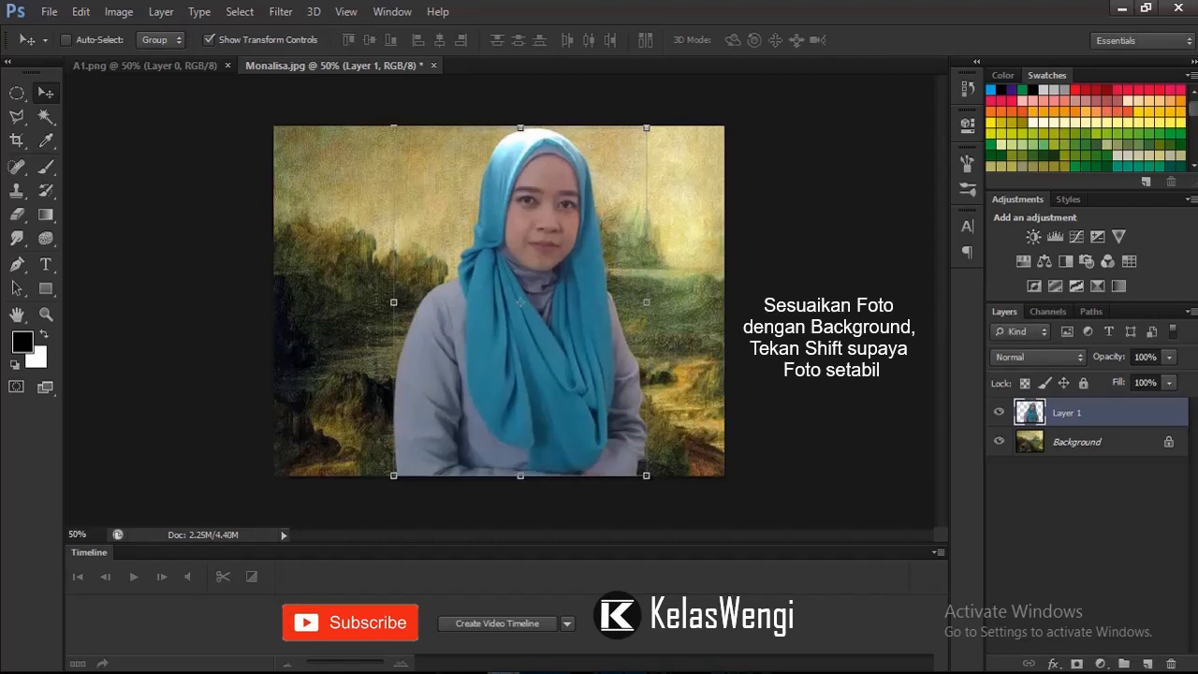
{"action": "key", "text": "Left"}
{"action": "key", "text": "Left"}
{"action": "key", "text": "Left"}
{"action": "key", "text": "Left"}
{"action": "key", "text": "Left"}
{"action": "key", "text": "Left"}
{"action": "key", "text": "Left"}
{"action": "key", "text": "Left"}
{"action": "key", "text": "Left"}
{"action": "key", "text": "Left"}
{"action": "key", "text": "Left"}
{"action": "key", "text": "Left"}
{"action": "key", "text": "Left"}
{"action": "key", "text": "Left"}
{"action": "key", "text": "Left"}
{"action": "key", "text": "Left"}
{"action": "key", "text": "Left"}
{"action": "key", "text": "Left"}
{"action": "key", "text": "Left"}
{"action": "key", "text": "Left"}
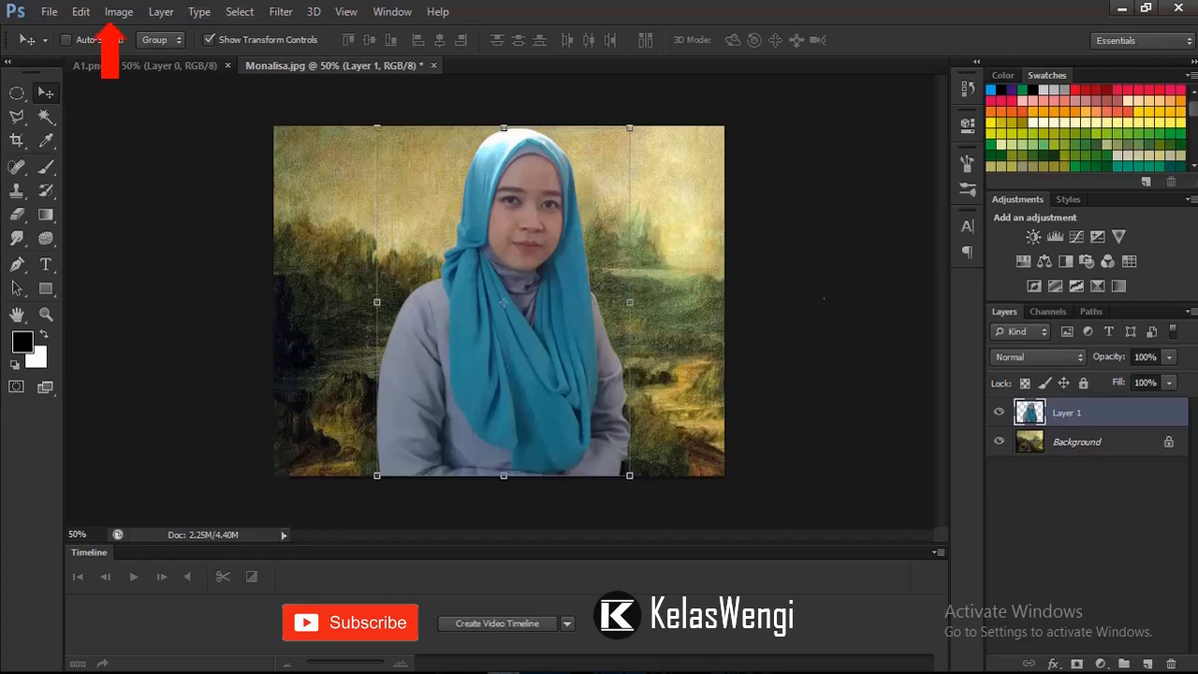
Step: Start a Match Color adjustment on the woman's layer with Luminance 51 and Fade 42
{"action": "left_click", "coordinate": [119, 11]}
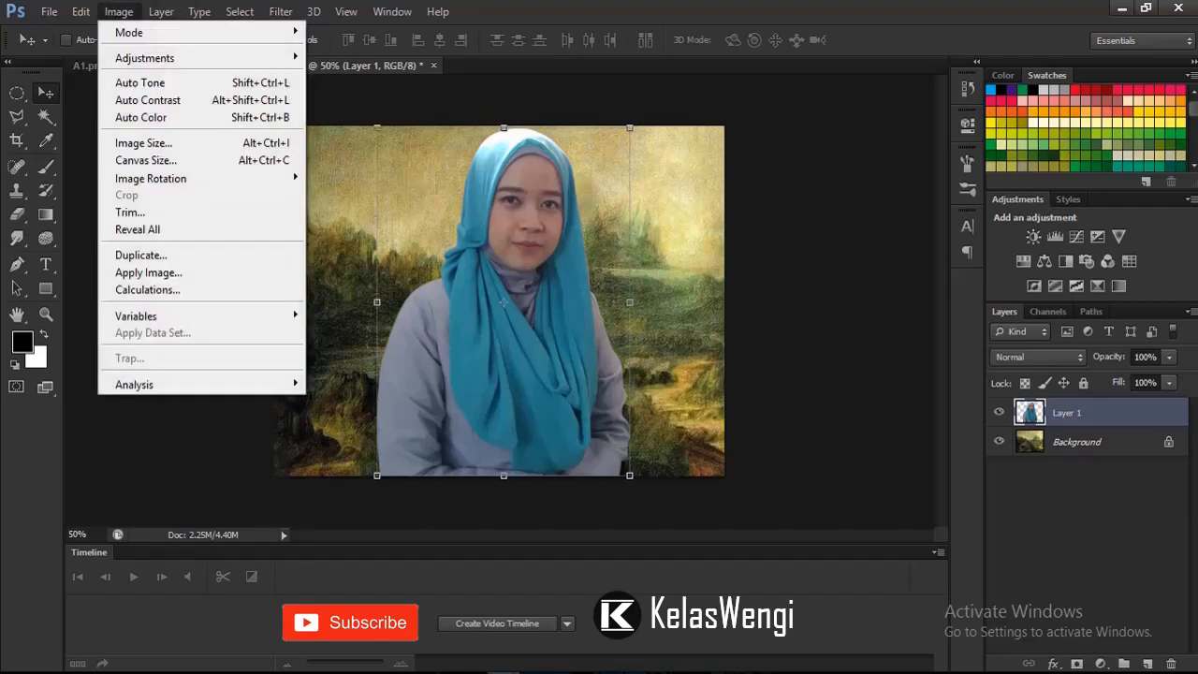
{"action": "mouse_move", "coordinate": [145, 58]}
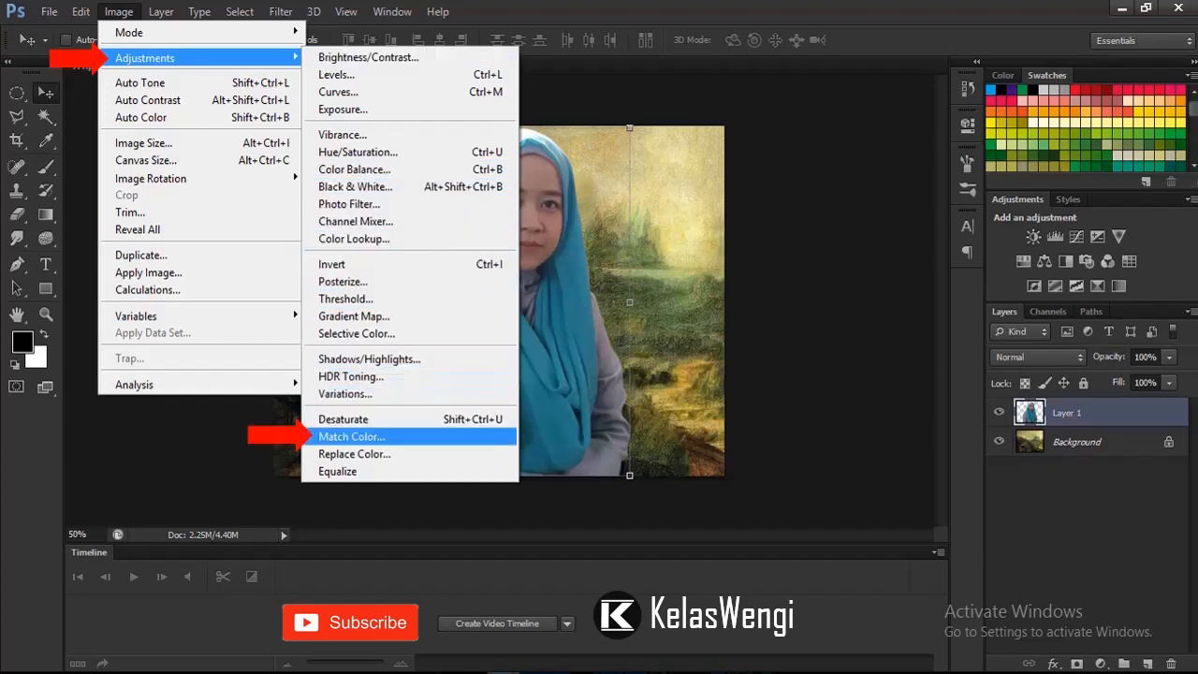
{"action": "left_click", "coordinate": [352, 437]}
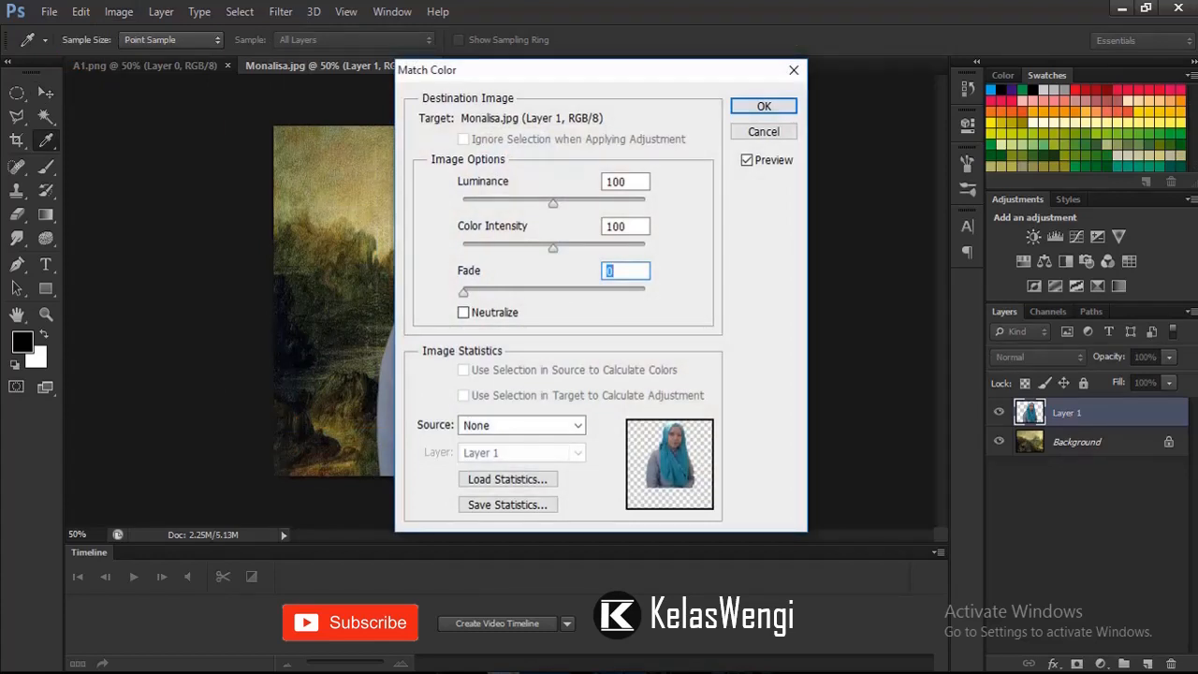
{"action": "left_click_drag", "start_coordinate": [553, 203], "coordinate": [509, 203]}
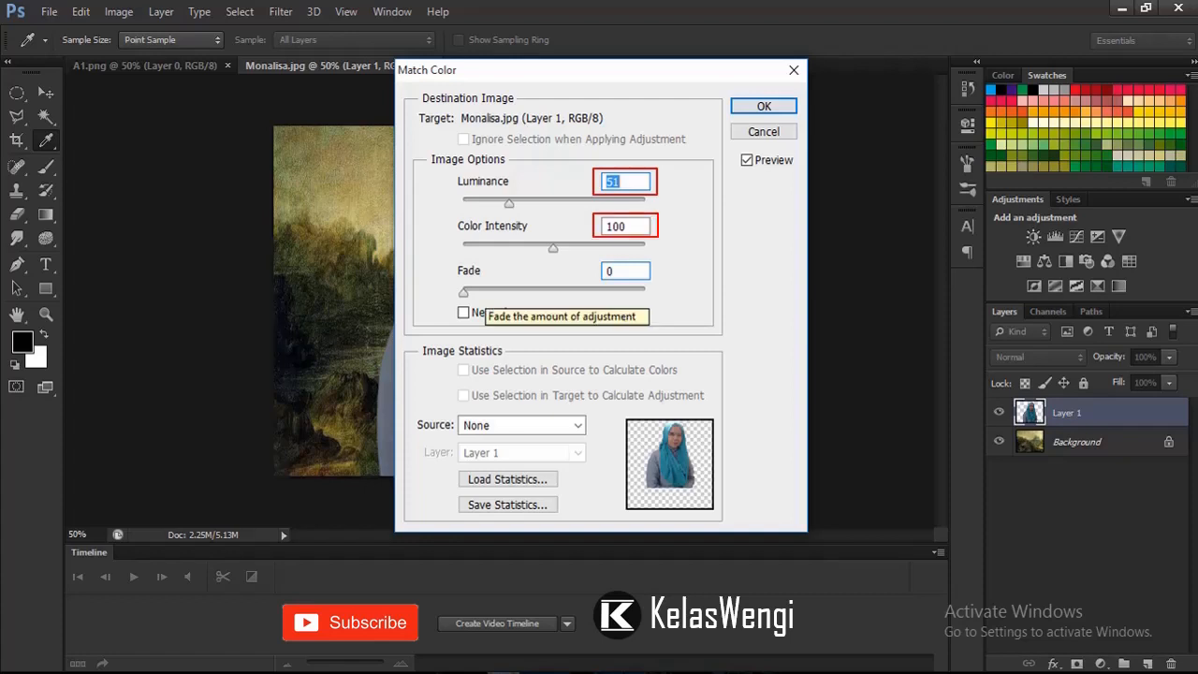
{"action": "left_click_drag", "start_coordinate": [463, 291], "coordinate": [539, 292]}
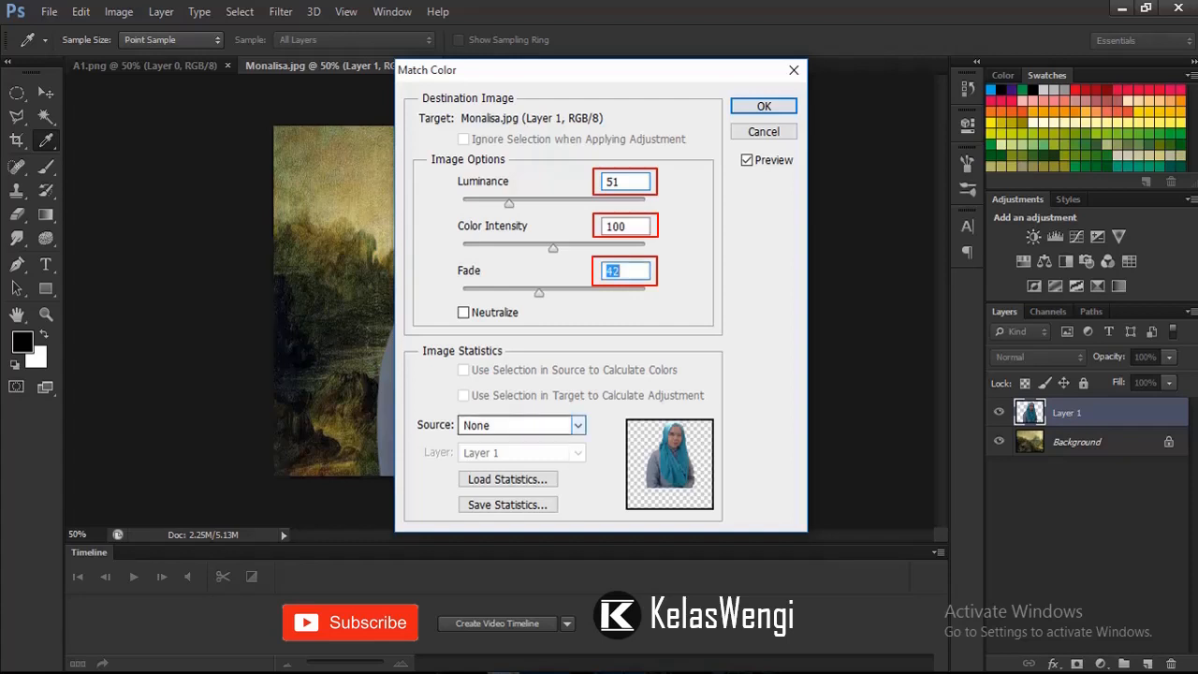
Step: Use the Background layer of Monalisa.jpg as the colour-matching source and apply the adjustment to the woman
{"action": "left_click", "coordinate": [577, 425]}
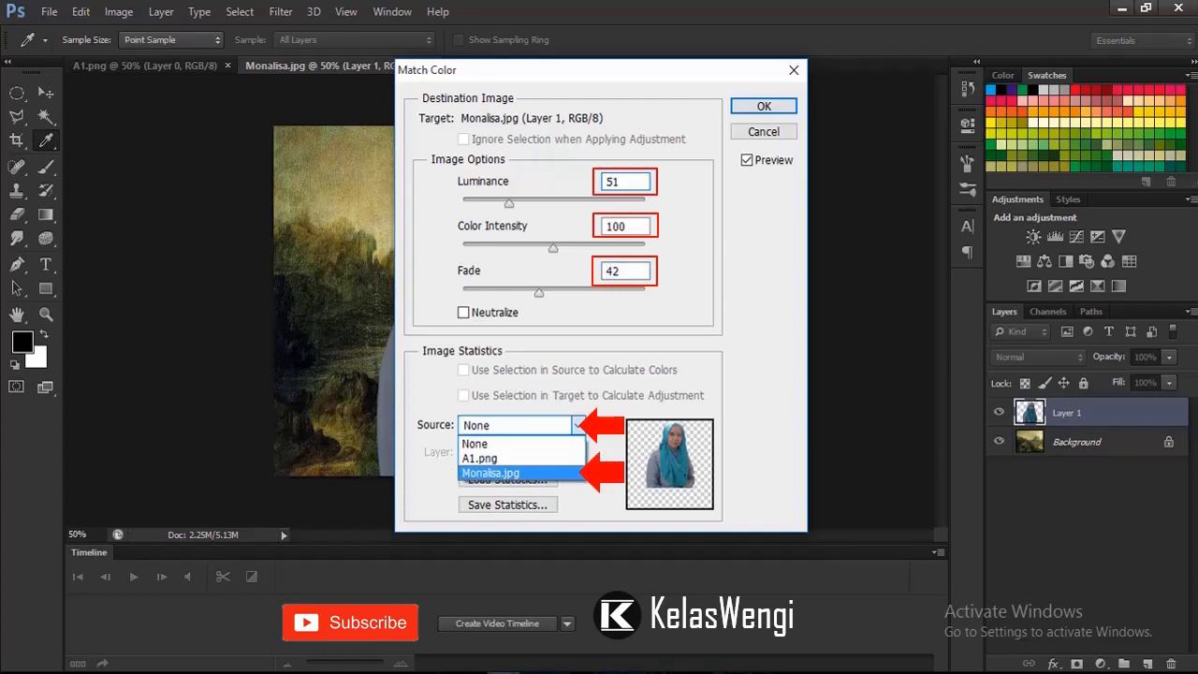
{"action": "left_click", "coordinate": [490, 473]}
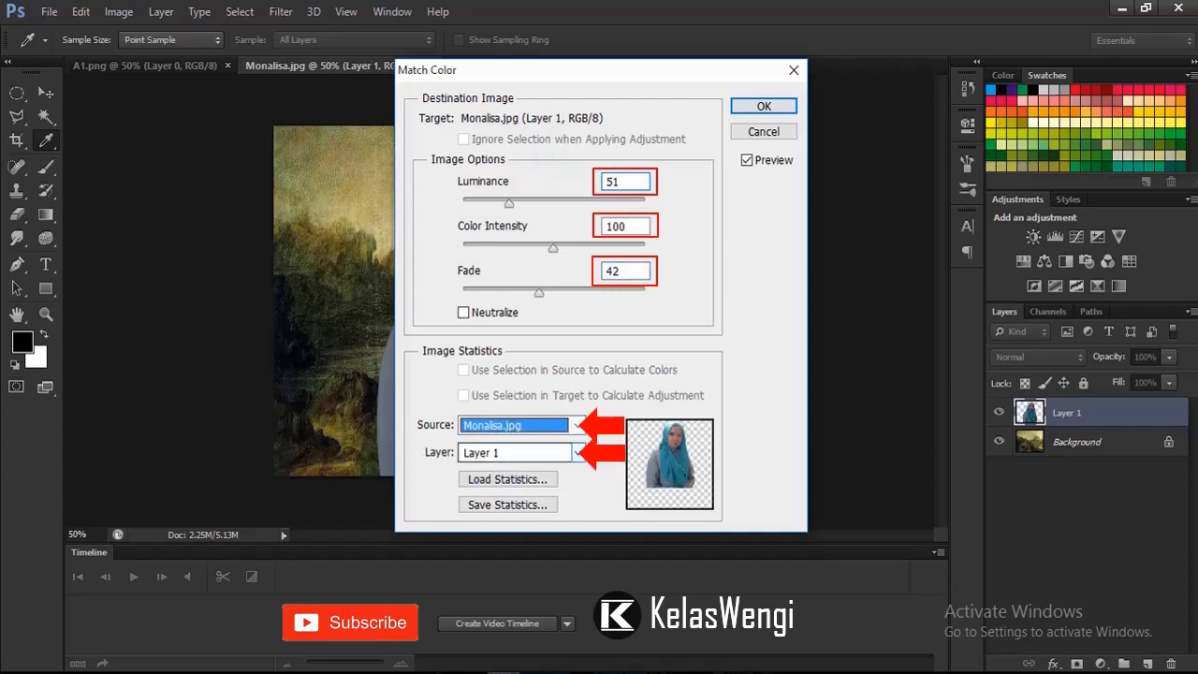
{"action": "left_click", "coordinate": [578, 452]}
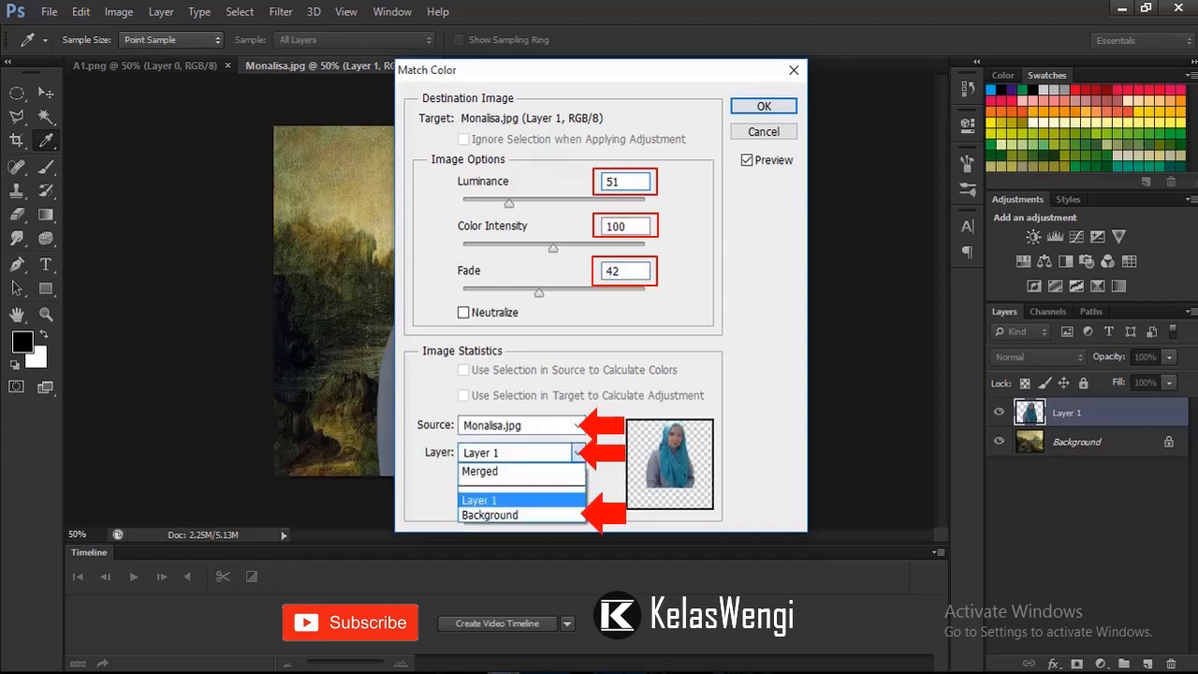
{"action": "left_click", "coordinate": [489, 514]}
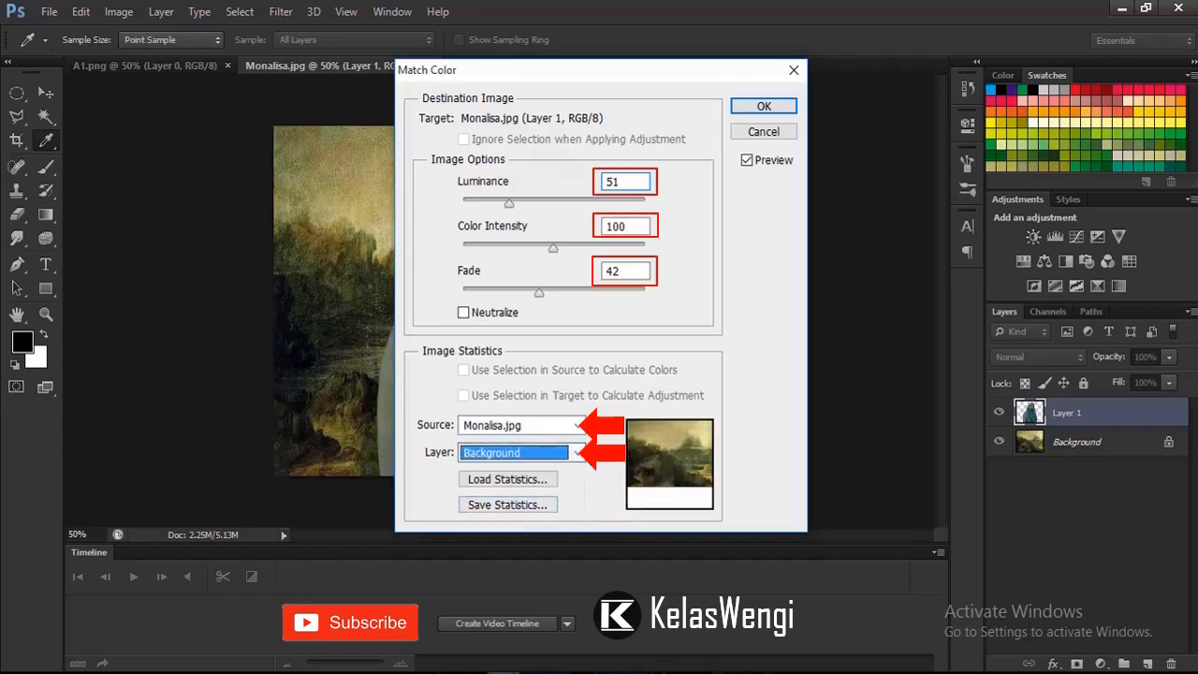
{"action": "key", "text": "Return"}
{"action": "key", "text": "v"}
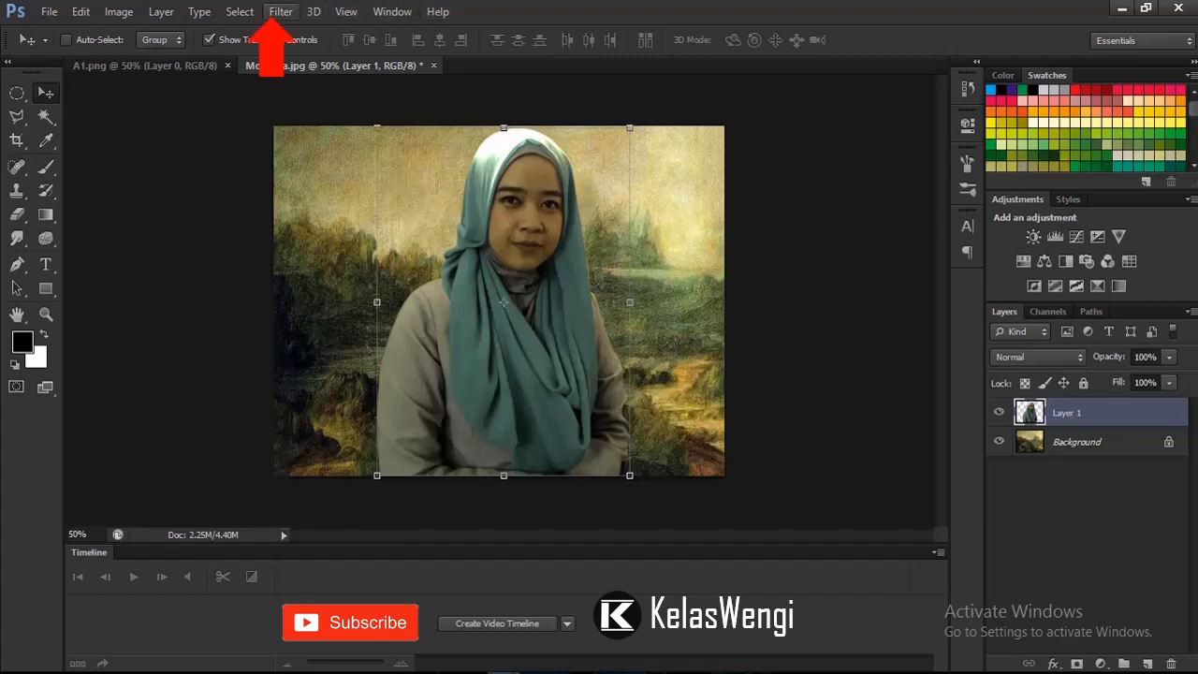
Step: Choose the Dry Brush effect for the woman's layer in the Filter Gallery, with Brush Size 2, Brush Detail 9 and Texture 1
{"action": "left_click", "coordinate": [276, 13]}
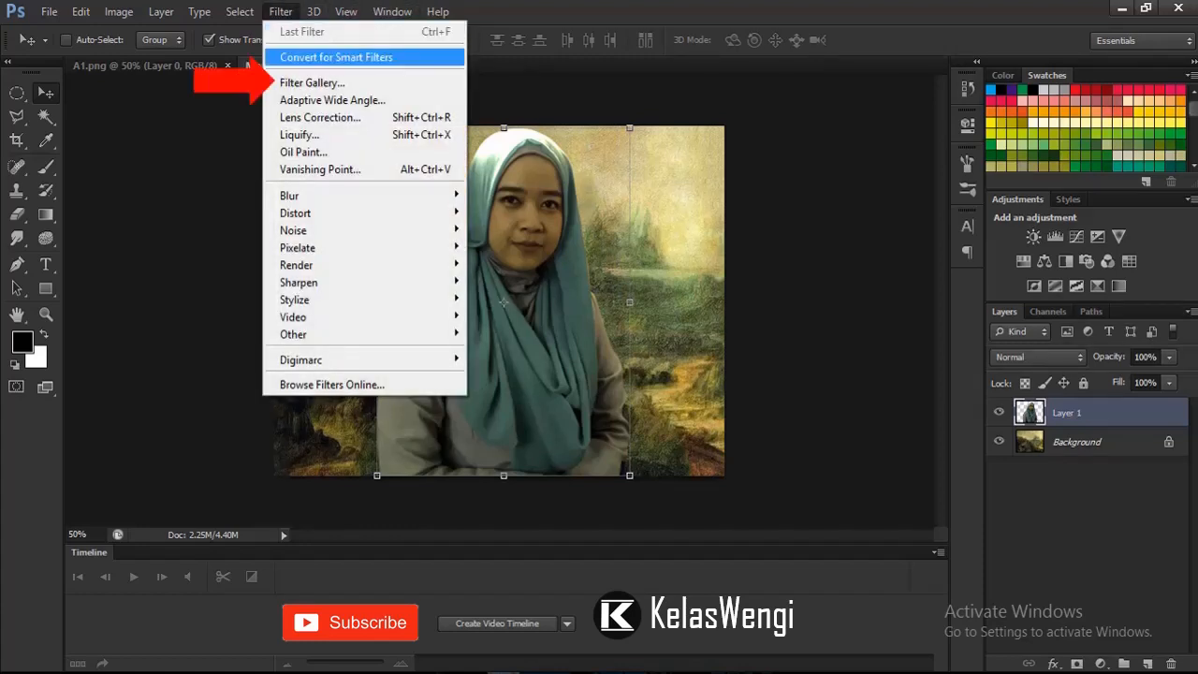
{"action": "left_click", "coordinate": [279, 82]}
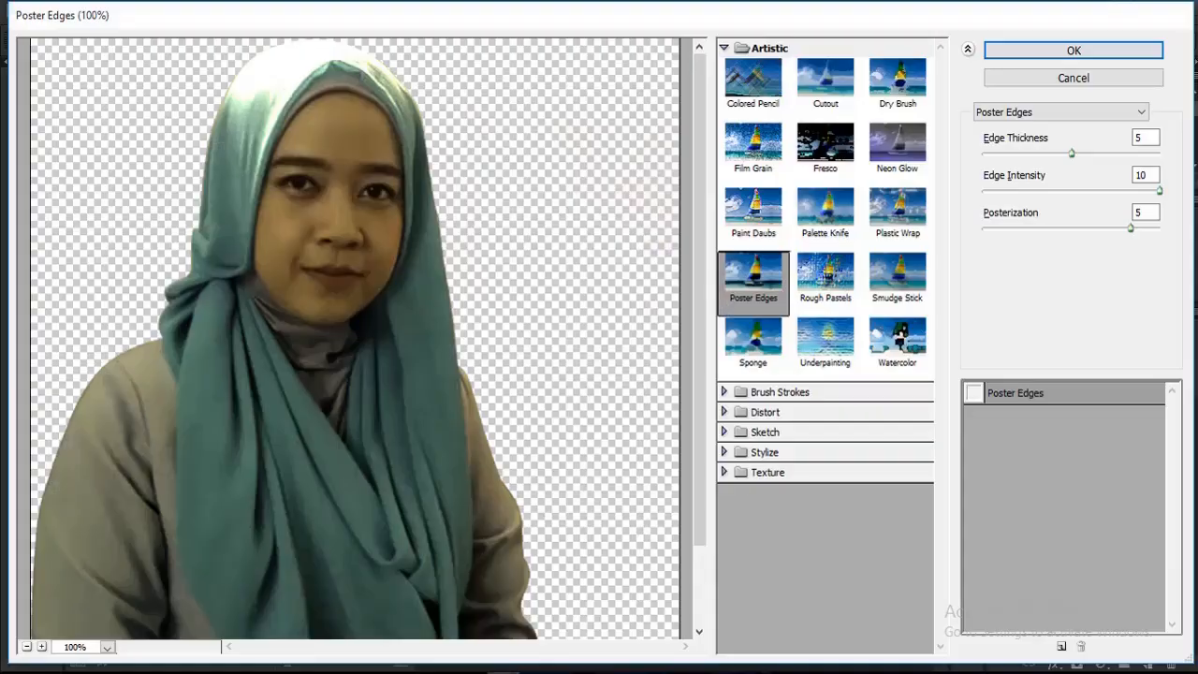
{"action": "left_click", "coordinate": [28, 645]}
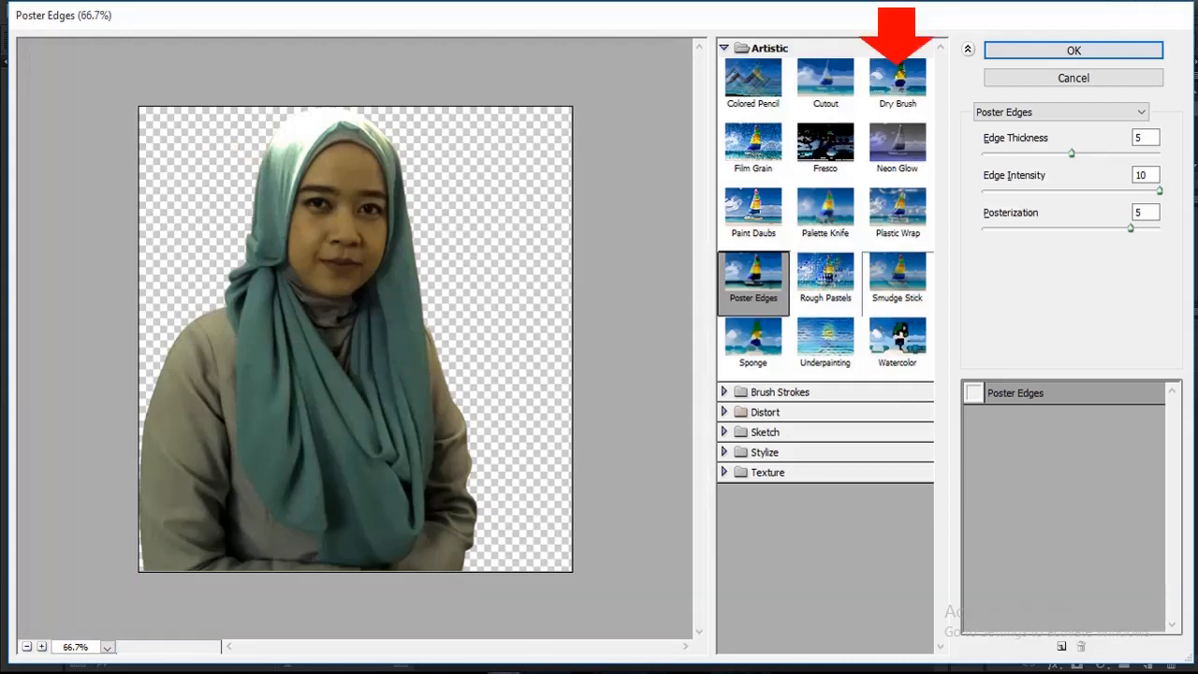
{"action": "left_click", "coordinate": [898, 77]}
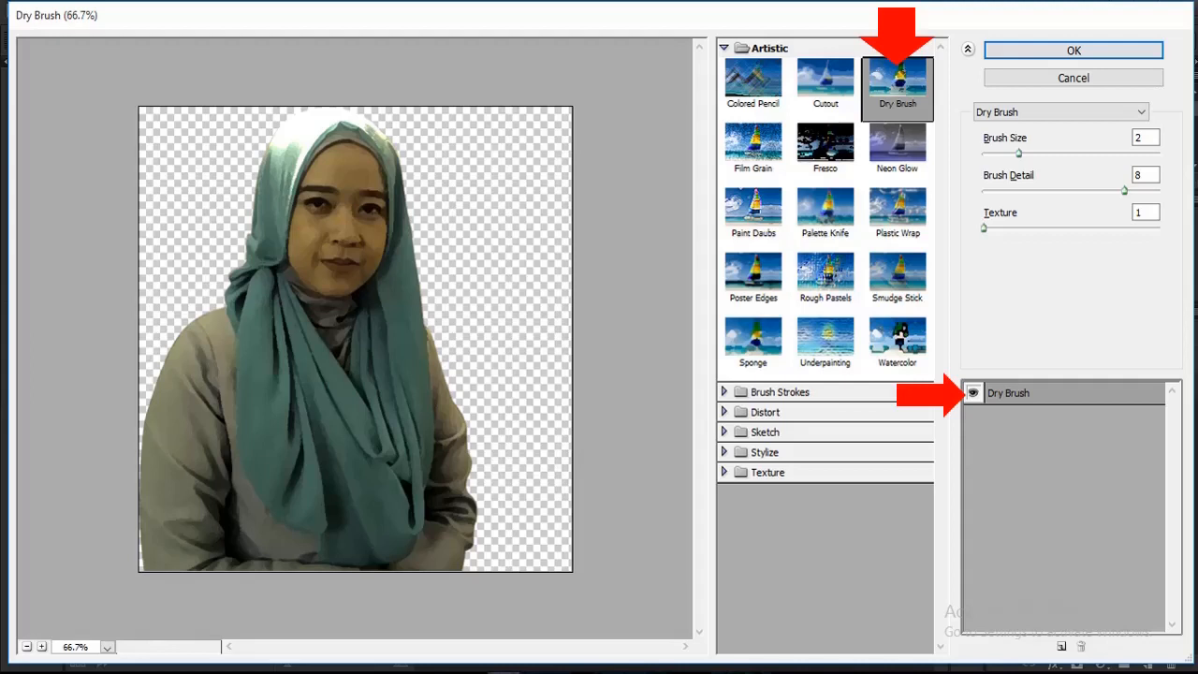
{"action": "left_click", "coordinate": [1139, 175]}
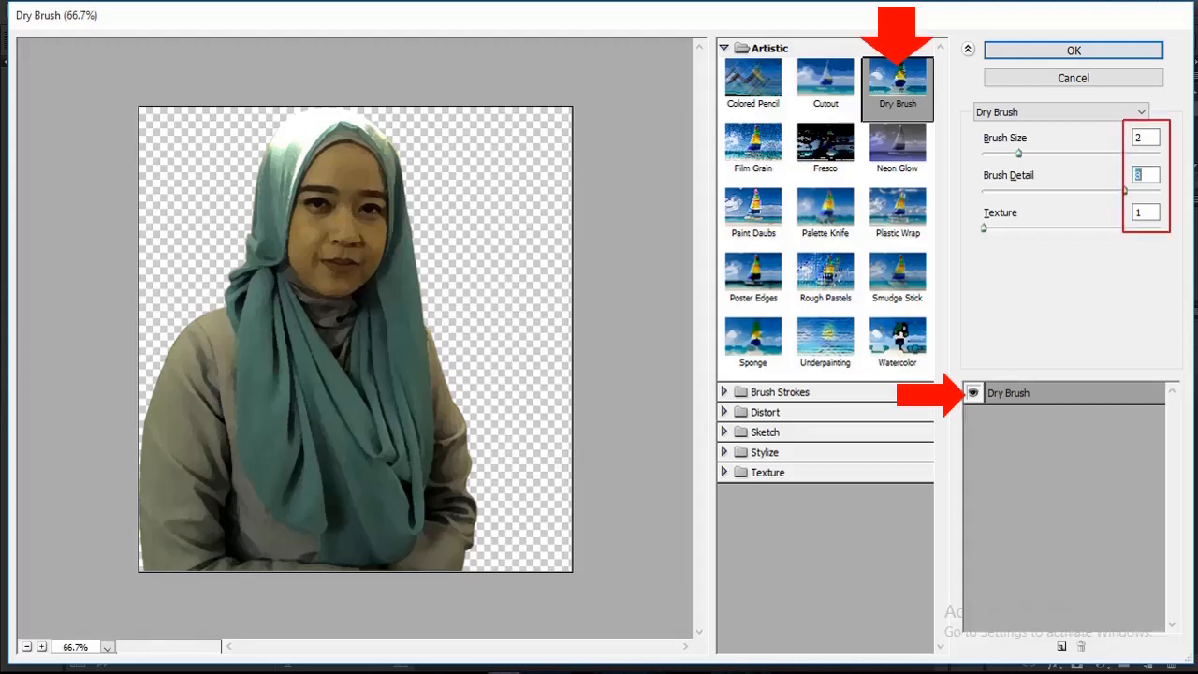
{"action": "left_click_drag", "start_coordinate": [1126, 190], "coordinate": [1136, 190]}
Step: Stack a Watercolor effect over Dry Brush with Brush Detail 12 and Shadow Intensity 0, adjust its texture, and apply both effects
{"action": "left_click", "coordinate": [1062, 645]}
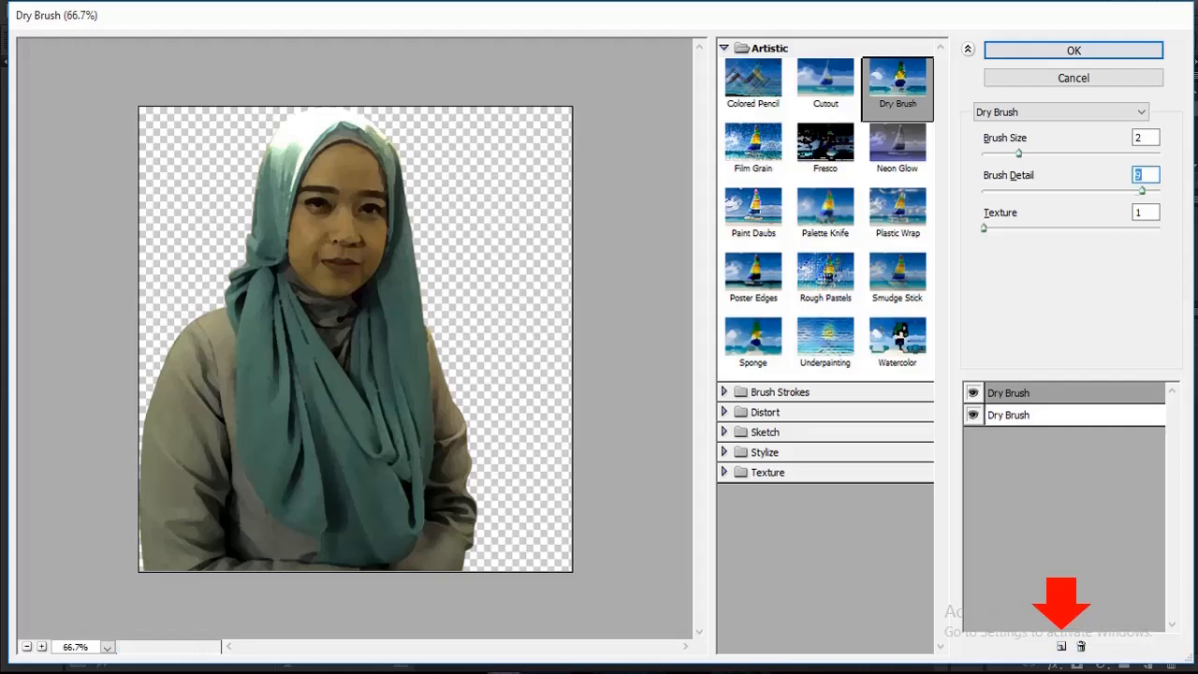
{"action": "left_click", "coordinate": [897, 339]}
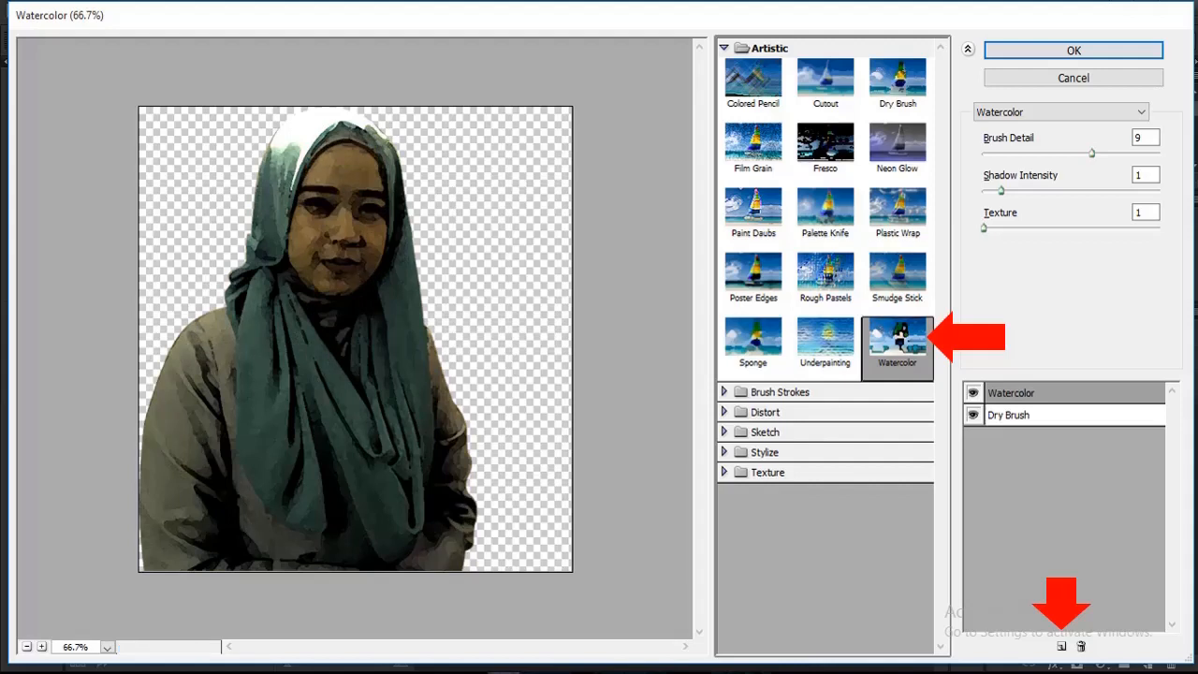
{"action": "left_click_drag", "start_coordinate": [1092, 152], "coordinate": [1128, 152]}
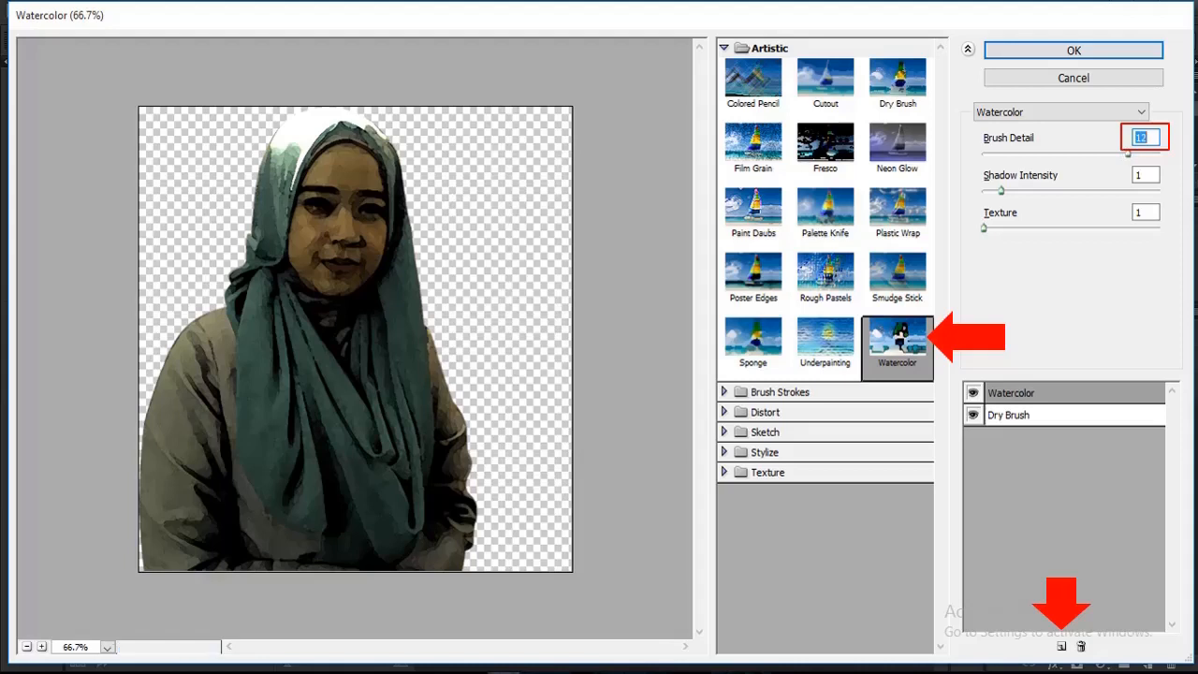
{"action": "left_click_drag", "start_coordinate": [1001, 190], "coordinate": [983, 190]}
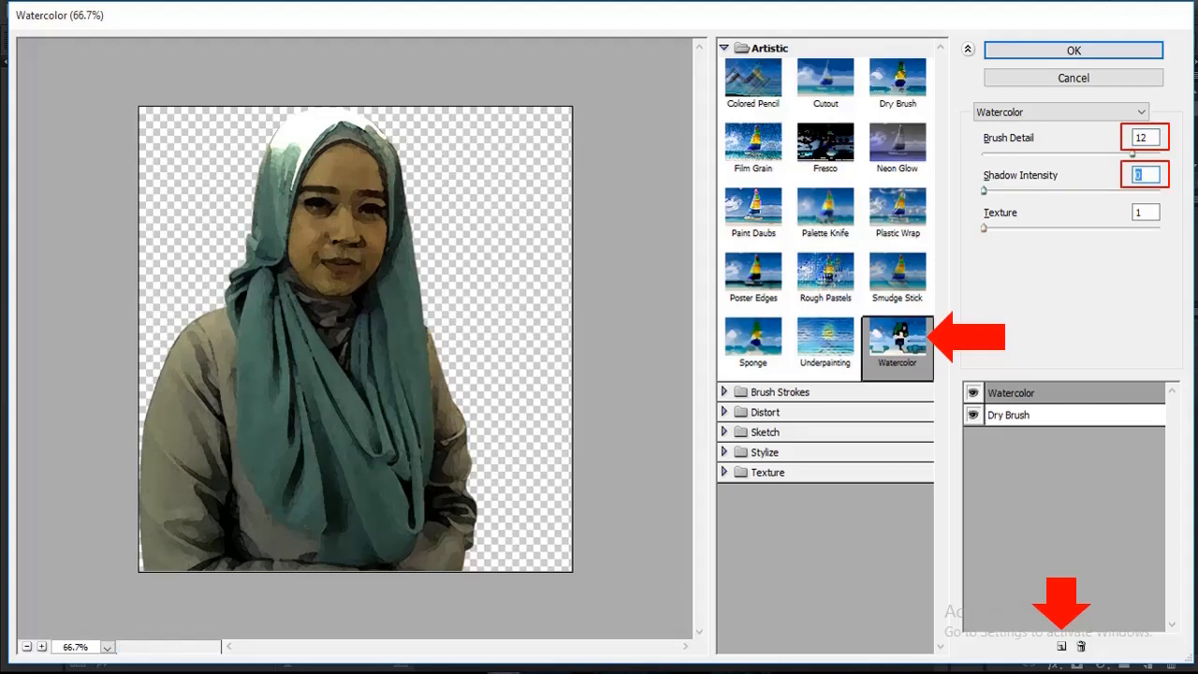
{"action": "left_click_drag", "start_coordinate": [984, 227], "coordinate": [999, 227]}
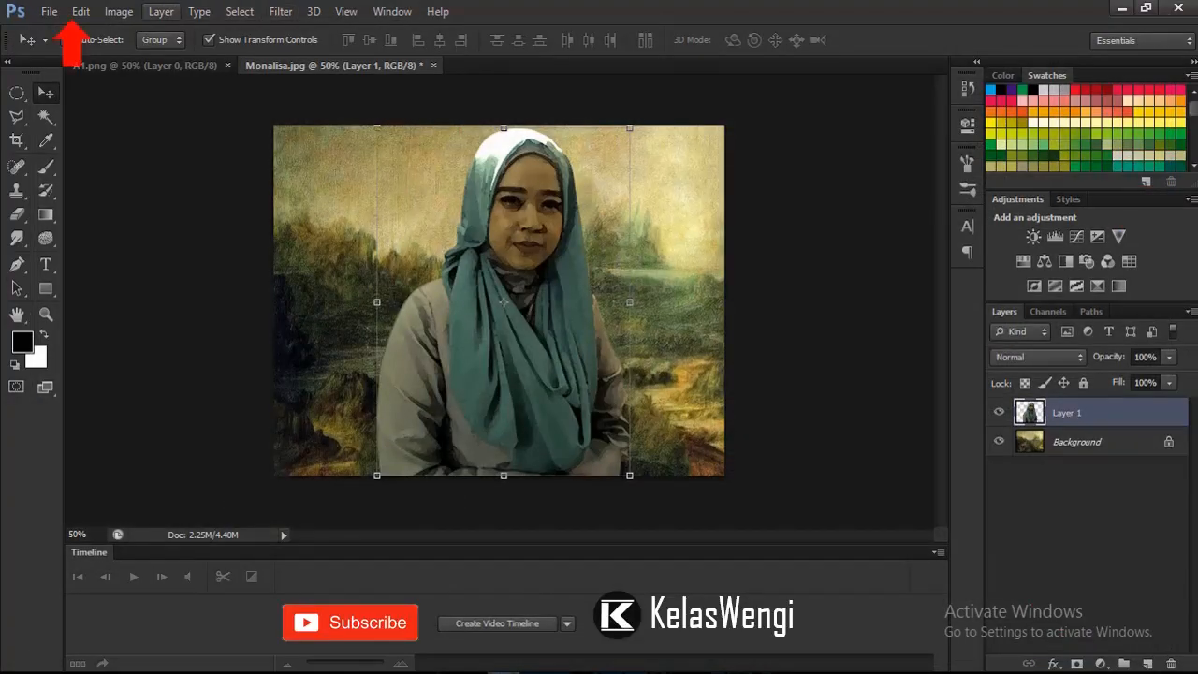
Step: Fade the Filter Gallery effect on the woman's layer to 42% opacity in Normal mode
{"action": "left_click", "coordinate": [80, 11]}
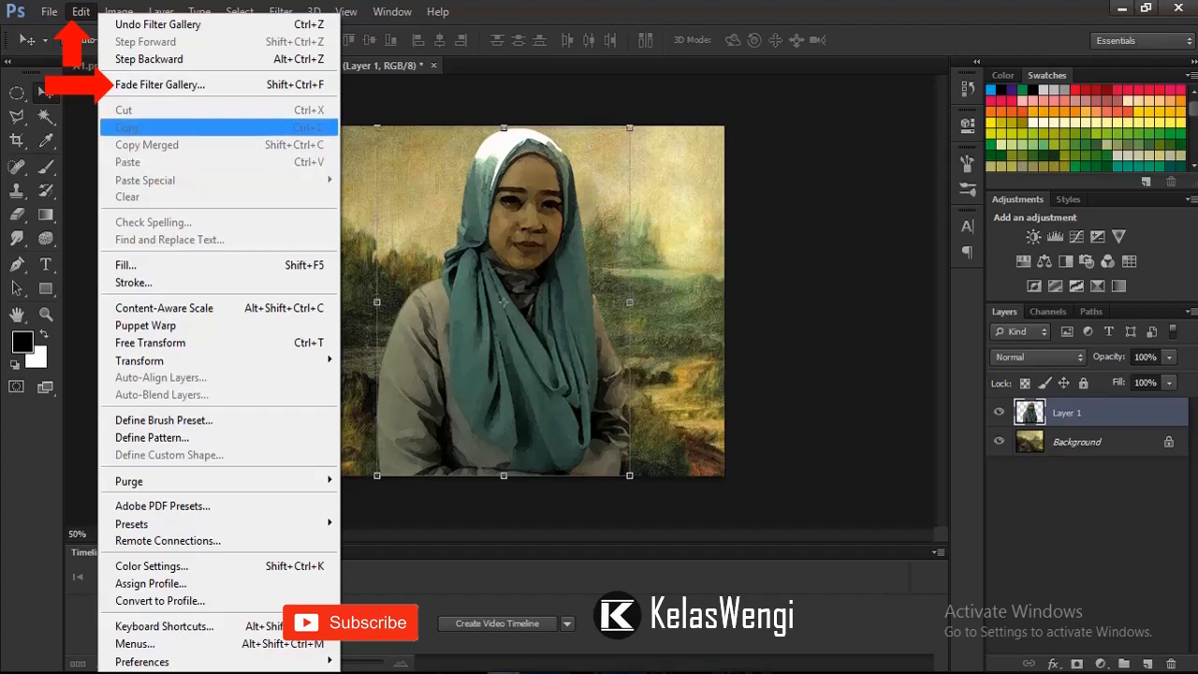
{"action": "left_click", "coordinate": [159, 84]}
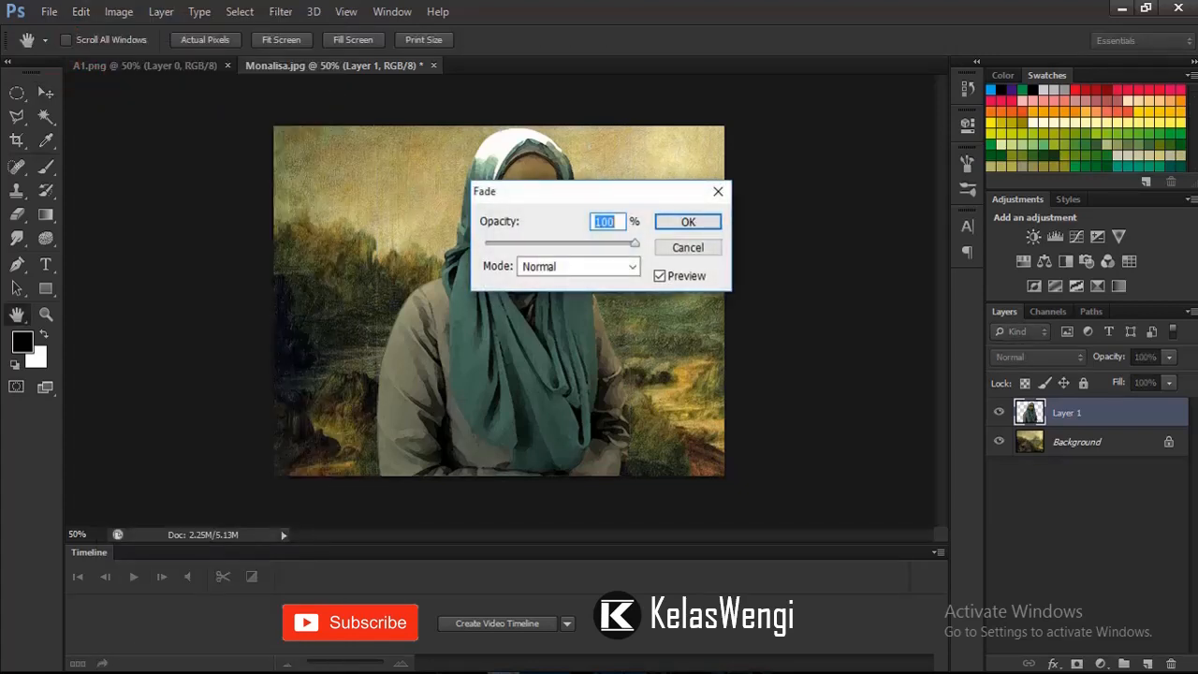
{"action": "left_click_drag", "start_coordinate": [635, 243], "coordinate": [559, 243]}
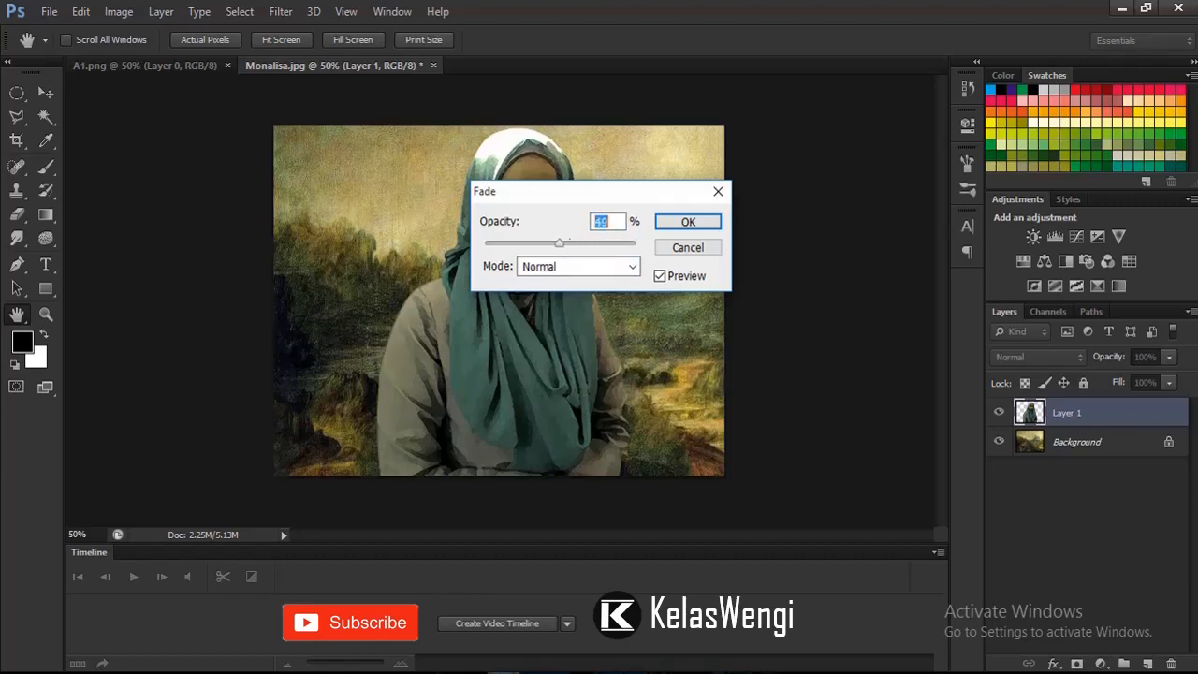
{"action": "mouse_move", "coordinate": [590, 191]}
{"action": "left_mouse_down"}
{"action": "mouse_move", "coordinate": [803, 221]}
{"action": "mouse_move", "coordinate": [844, 245]}
{"action": "left_mouse_up"}
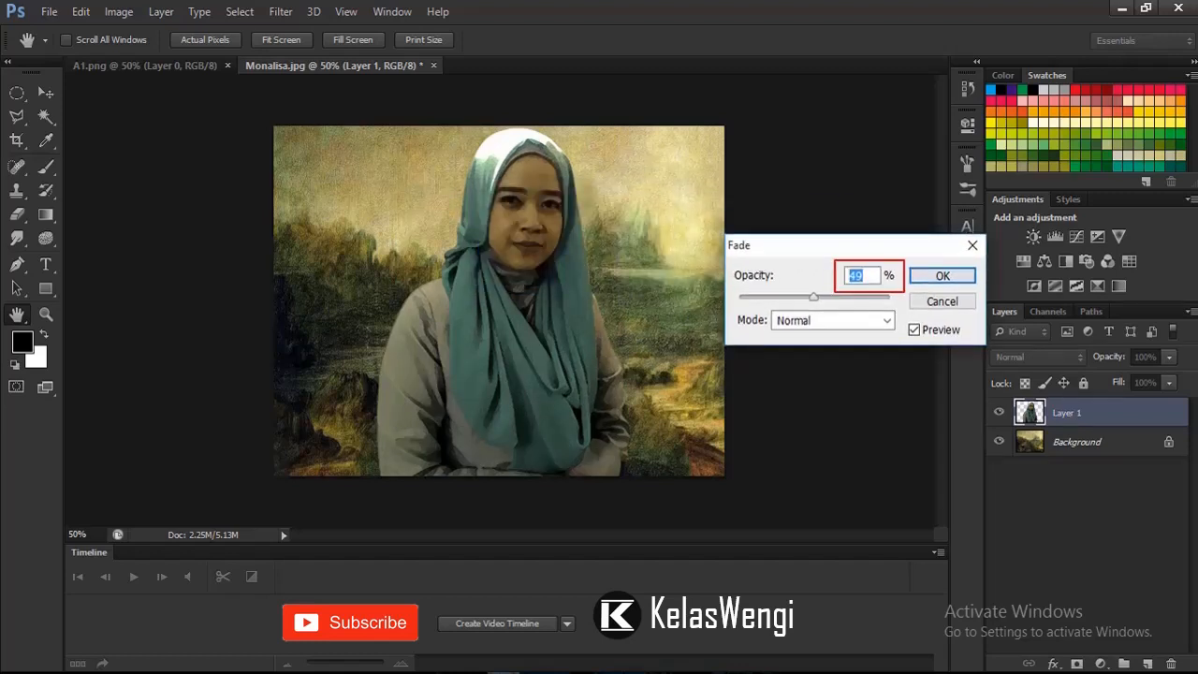
{"action": "left_click_drag", "start_coordinate": [814, 297], "coordinate": [803, 297]}
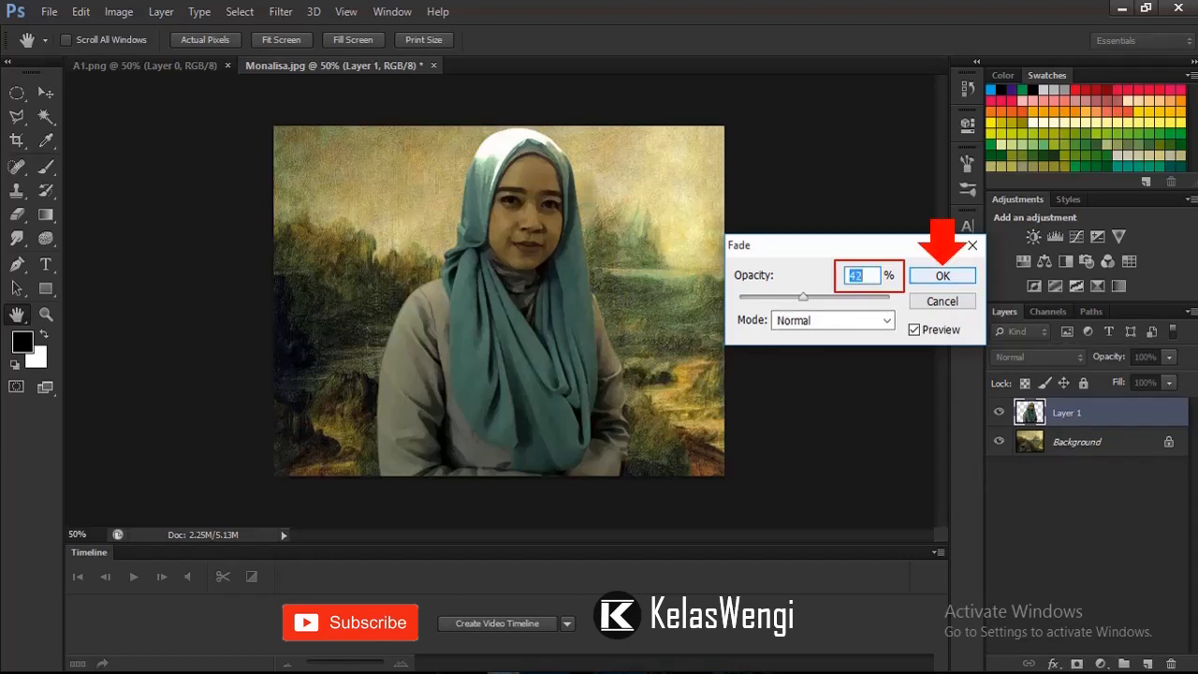
{"action": "key", "text": "Return"}
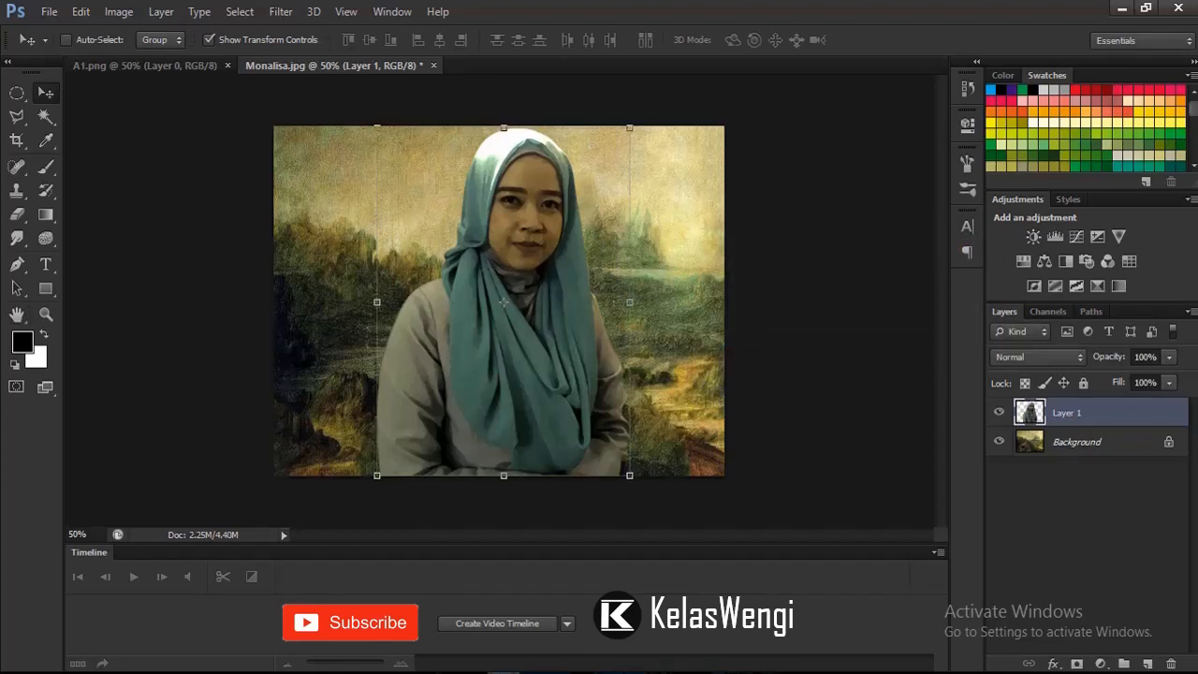
Step: Duplicate the Background layer and place the copy above the woman's layer
{"action": "left_click", "coordinate": [1083, 444]}
{"action": "key", "text": "ctrl+j"}
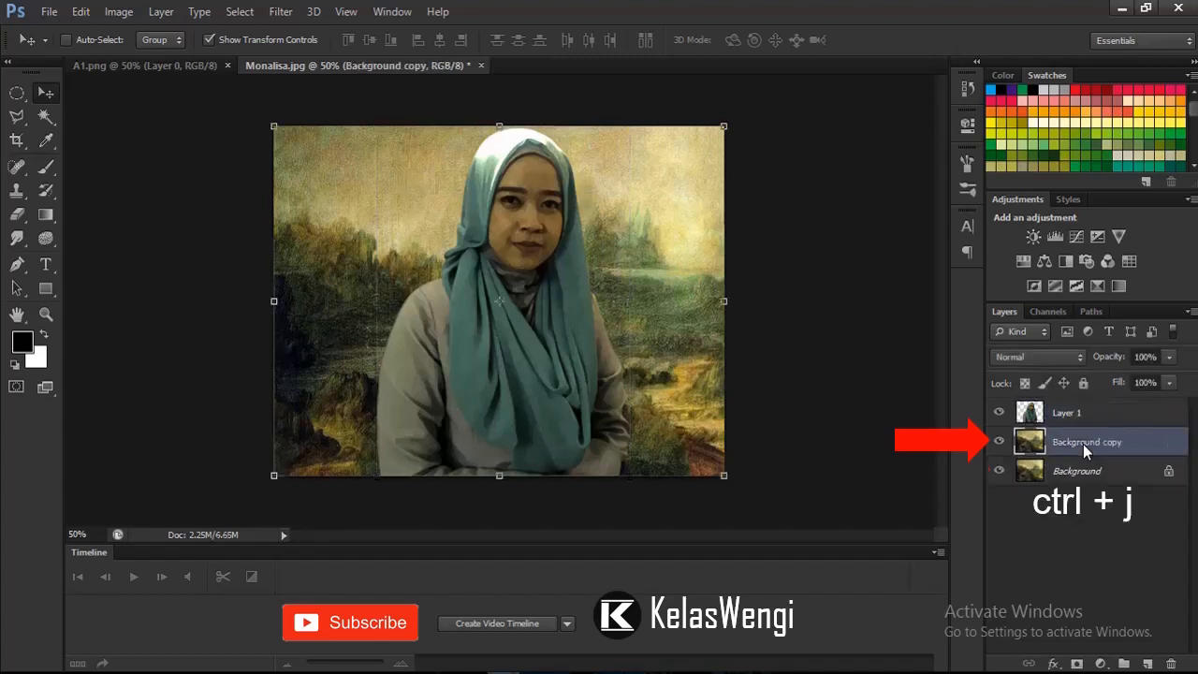
{"action": "left_click_drag", "start_coordinate": [1101, 443], "coordinate": [1084, 401]}
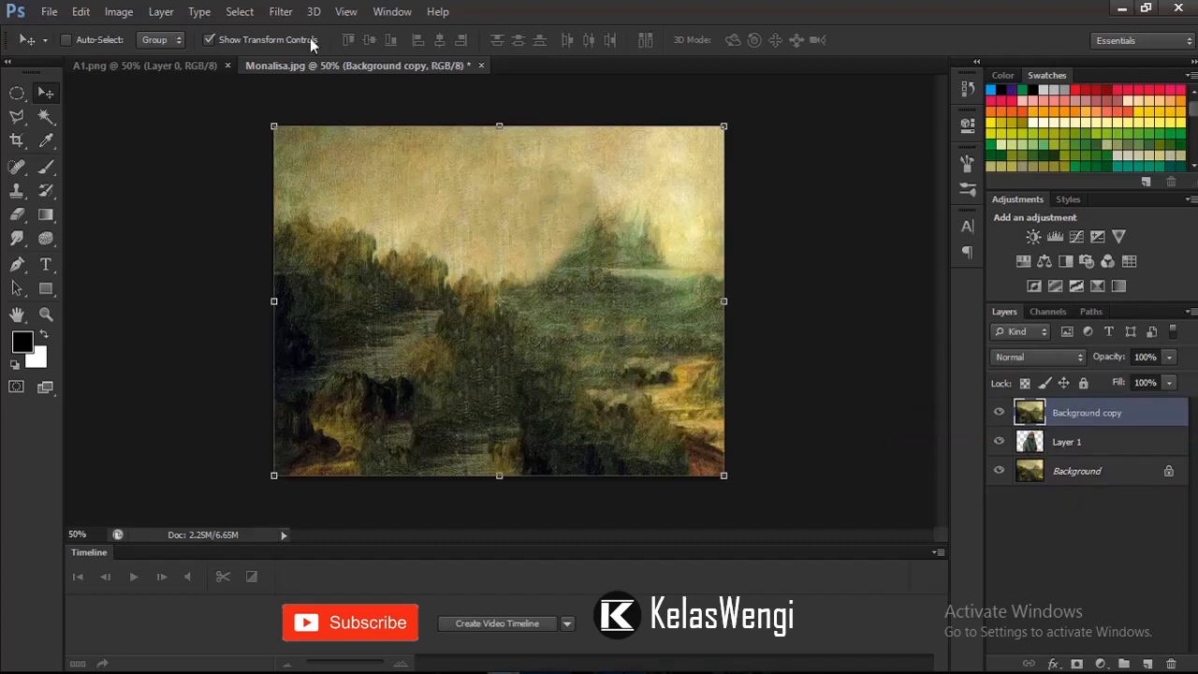
Step: Flip the background copy horizontally
{"action": "left_click", "coordinate": [81, 12]}
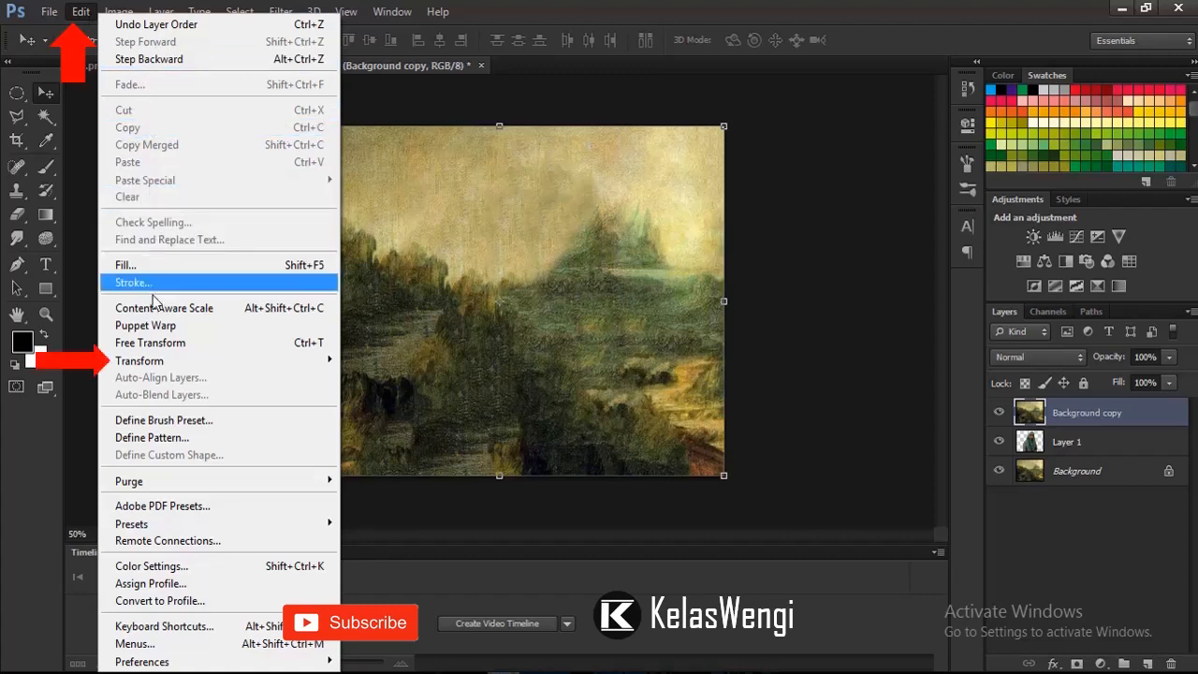
{"action": "mouse_move", "coordinate": [168, 368]}
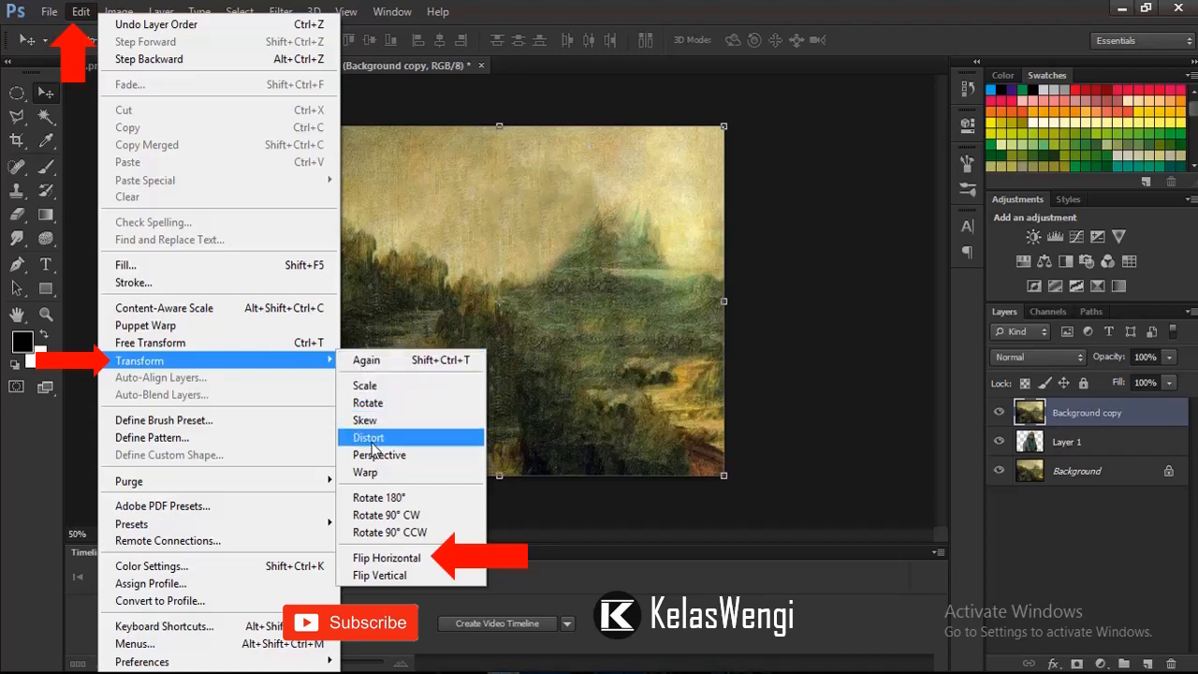
{"action": "left_click", "coordinate": [392, 557]}
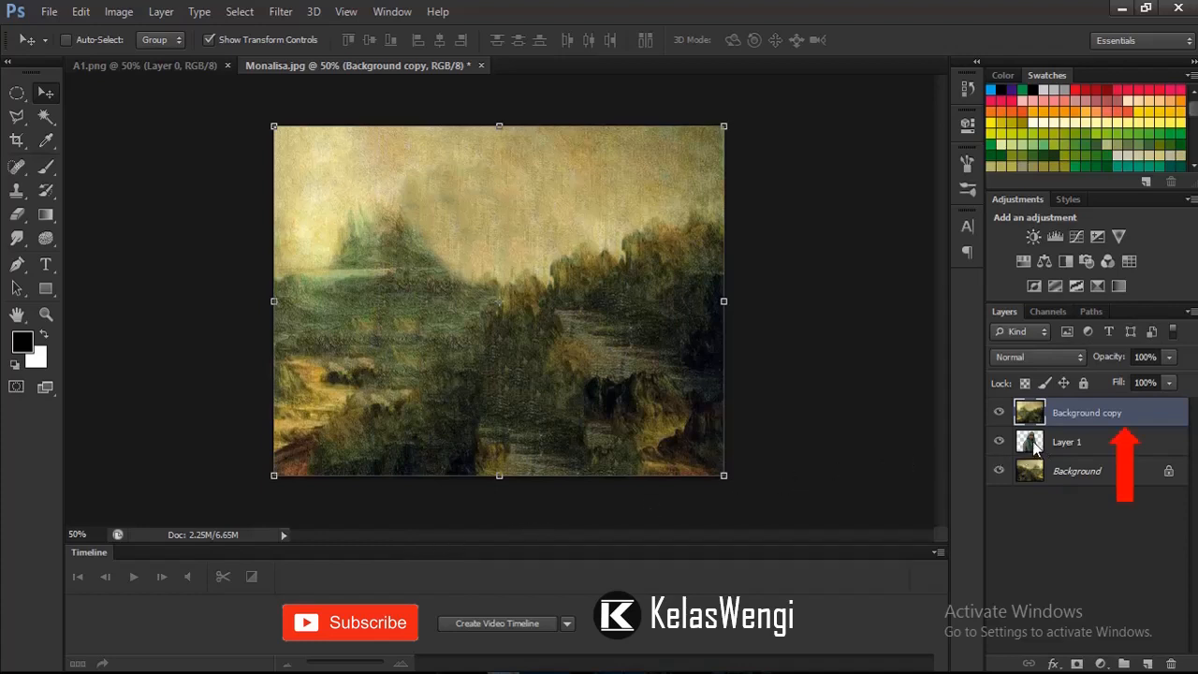
Step: Clip the background copy to the woman's layer and set its blending mode to Soft Light
{"action": "left_click", "coordinate": [1104, 433], "text": "alt"}
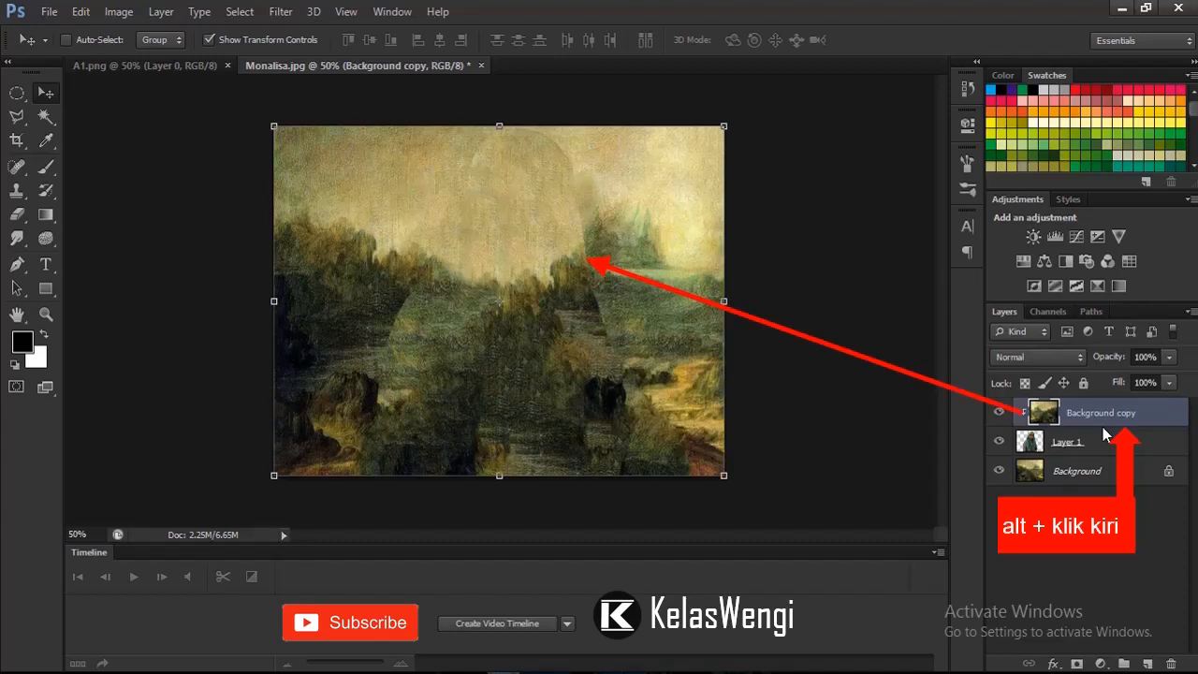
{"action": "left_click", "coordinate": [1049, 357]}
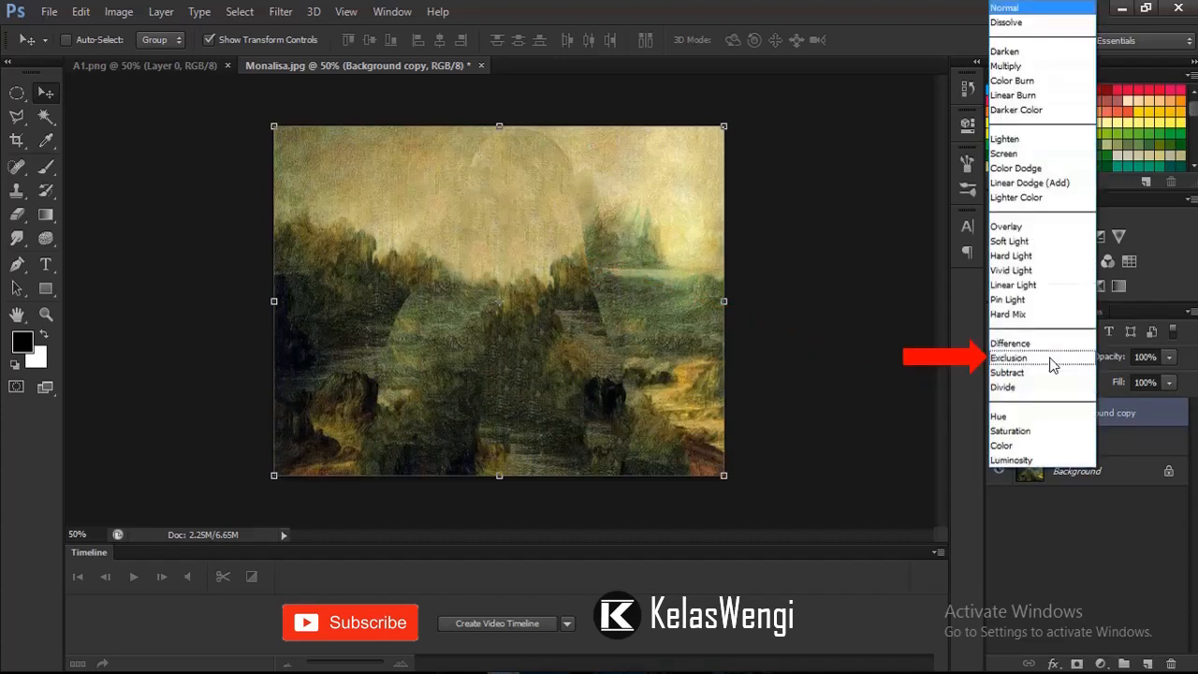
{"action": "left_click", "coordinate": [1031, 242]}
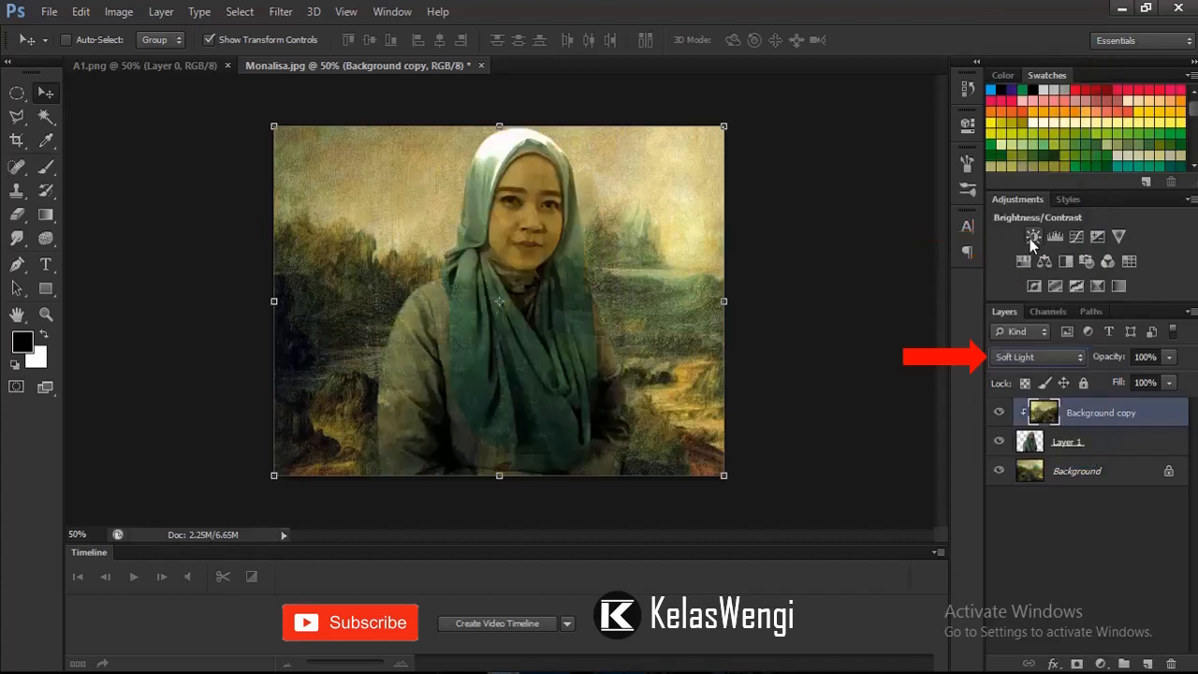